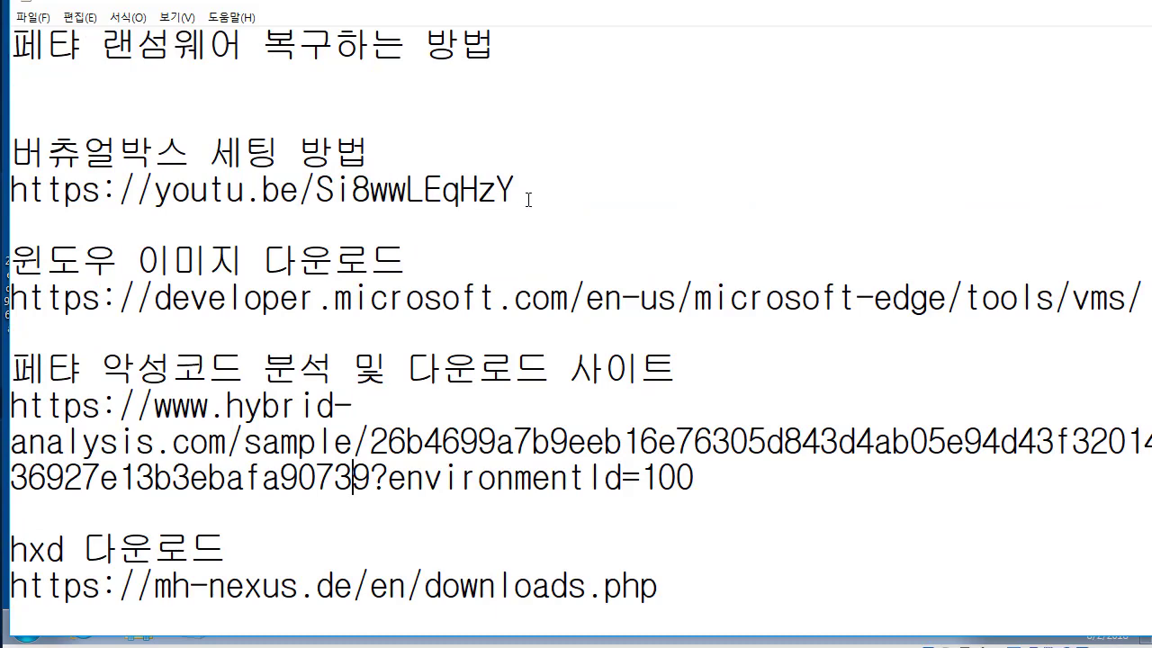
- Review the recovery notes, highlighting the VirtualBox setup video link, the hxd download entry and the FTK tool download link
double_click(196, 159)
left_click_drag(515, 189, 11, 189)
scroll(176, 428, "down", 1)
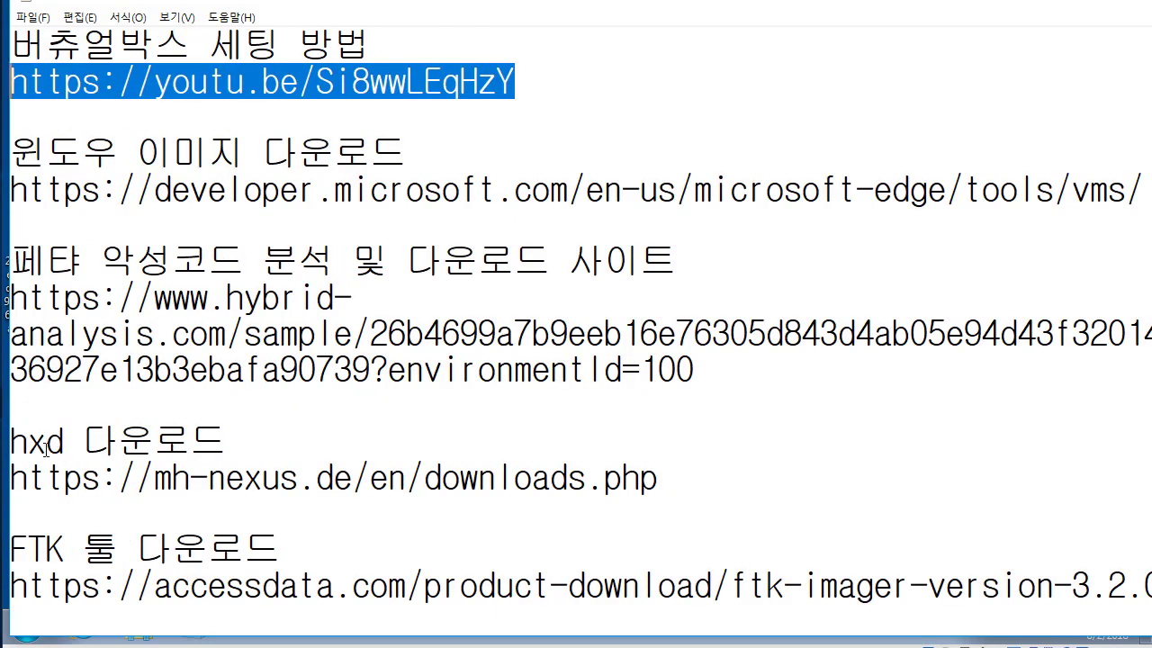
left_click_drag(47, 441, 324, 573)
left_click(385, 558)
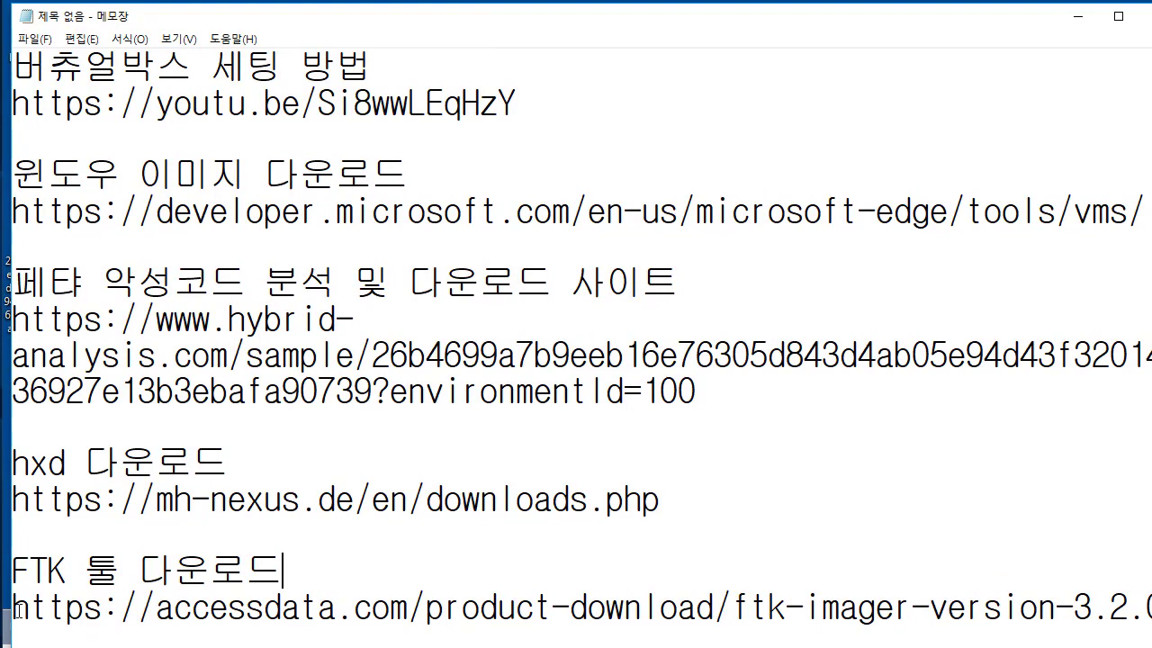
left_click_drag(18, 611, 1151, 616)
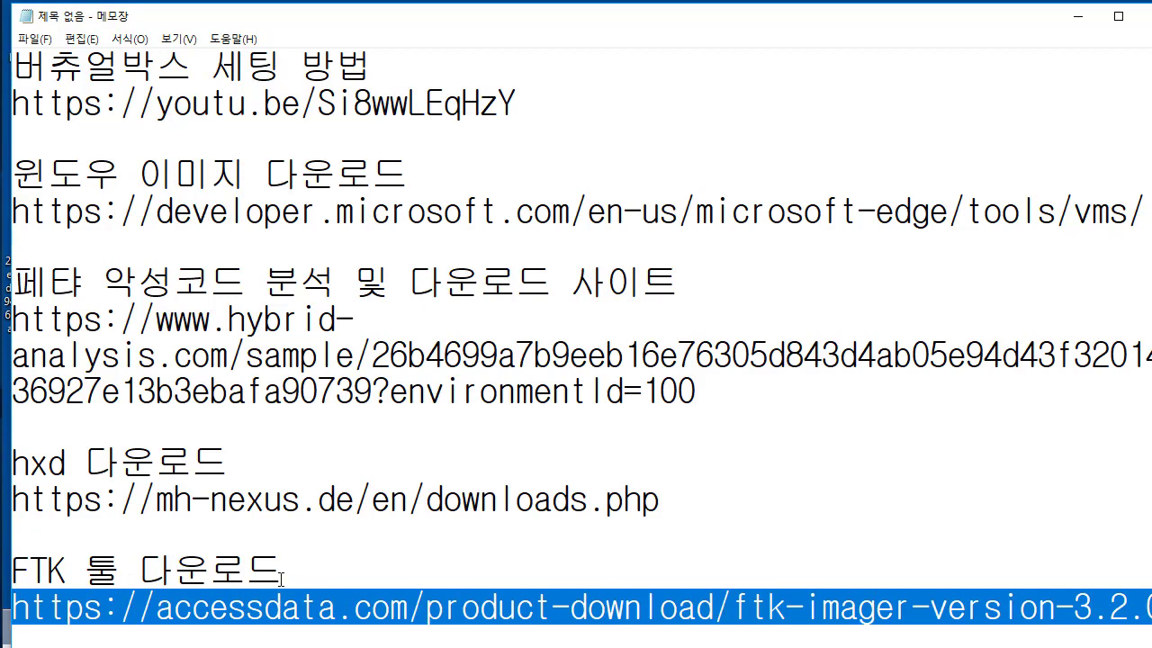
left_click_drag(340, 570, 13, 534)
left_click(313, 578)
left_click_drag(157, 610, 337, 610)
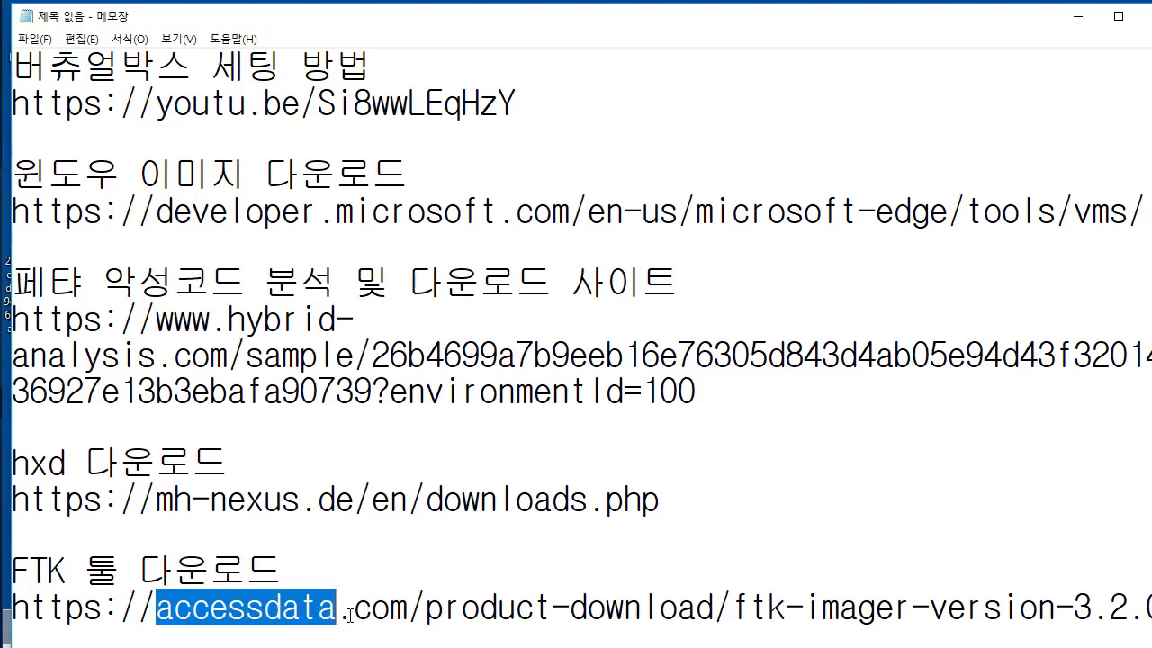
left_click(357, 616)
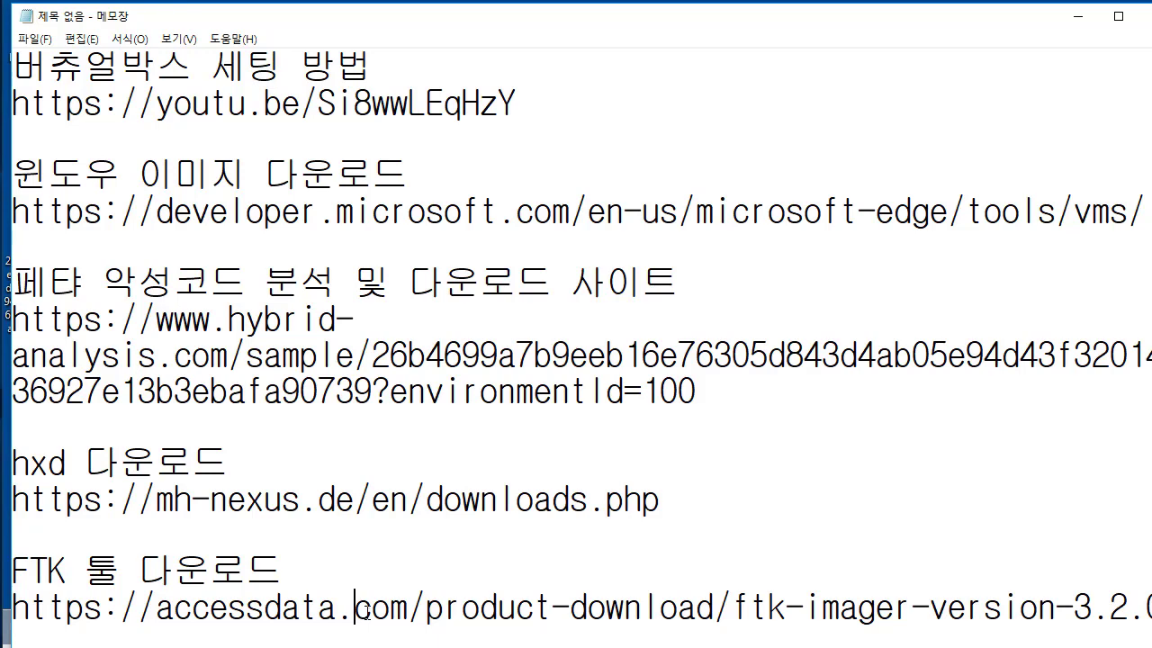
left_click_drag(283, 576, 276, 630)
left_click(119, 634)
mouse_move(306, 574)
left_mouse_down()
mouse_move(1134, 611)
mouse_move(313, 580)
left_mouse_up()
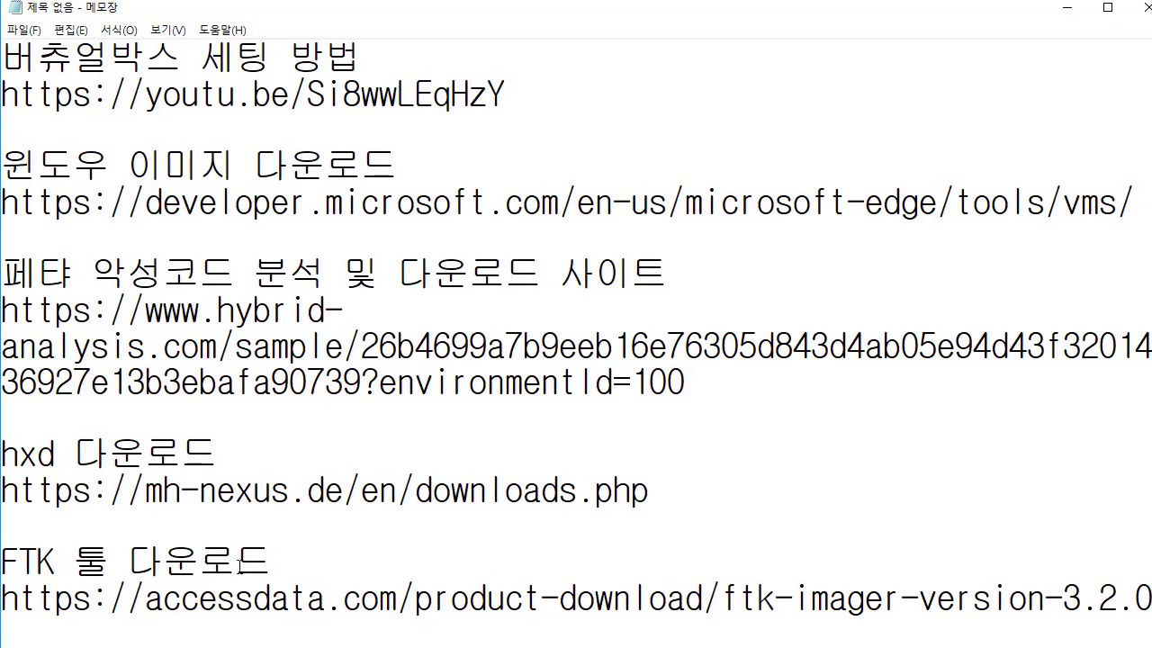
- Minimize the notes and extract the zipped sample on the Windows 7 VM desktop, entering the archive password
left_click_drag(281, 14, 187, 231)
key("super+Down")
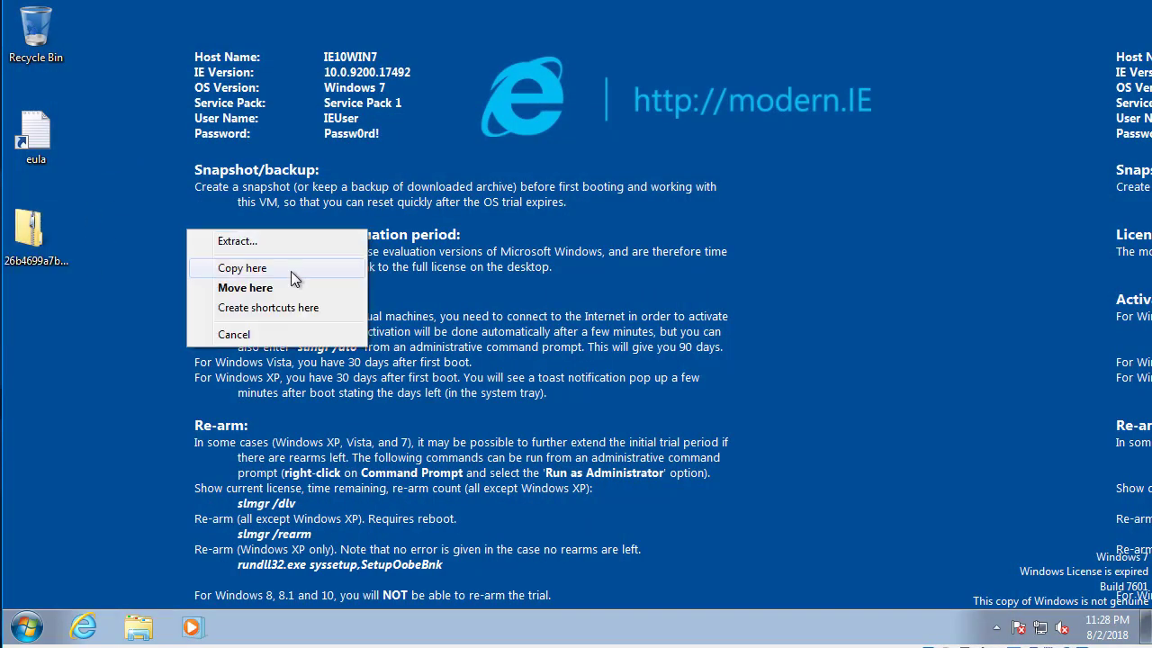
left_click(294, 249)
left_click(746, 484)
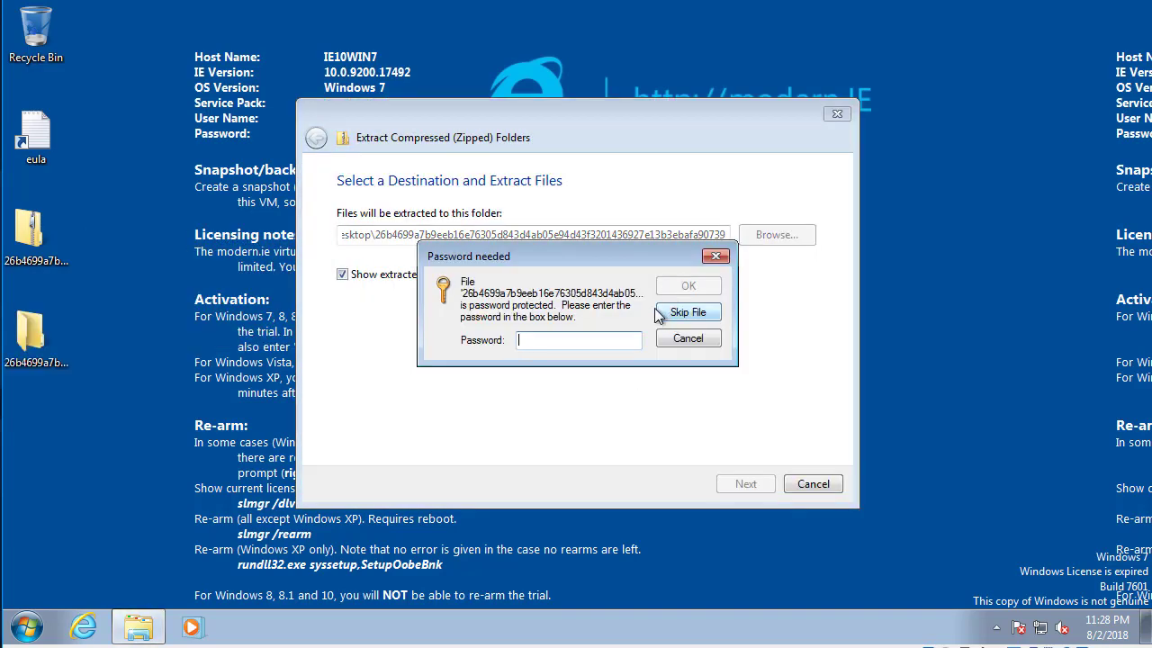
type("*******")
key("Return")
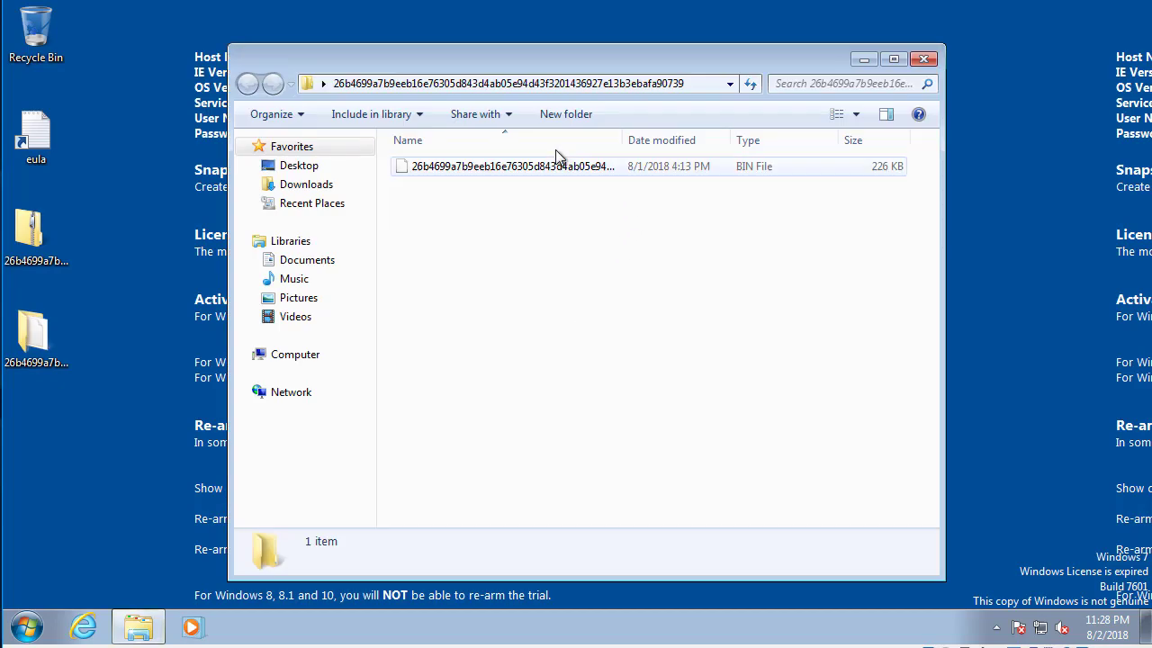
- Widen the Name column and append .exe to the extracted .bin file's name
left_click(538, 168)
left_click_drag(630, 136, 851, 140)
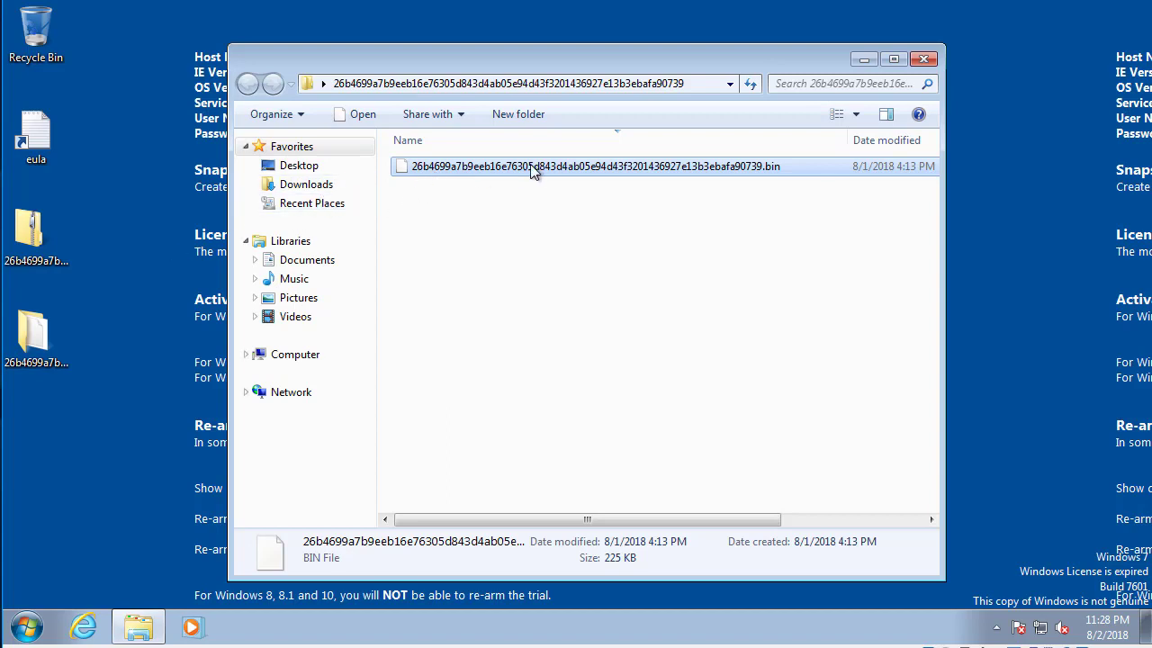
left_click(746, 167)
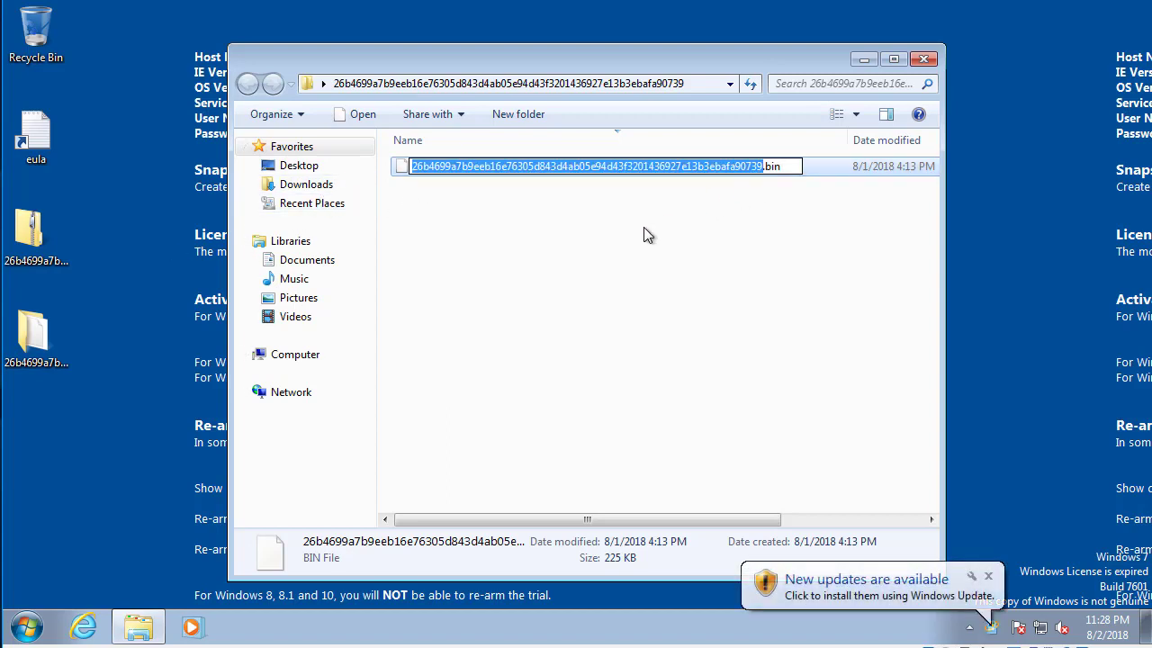
left_click(792, 165)
type(".exe")
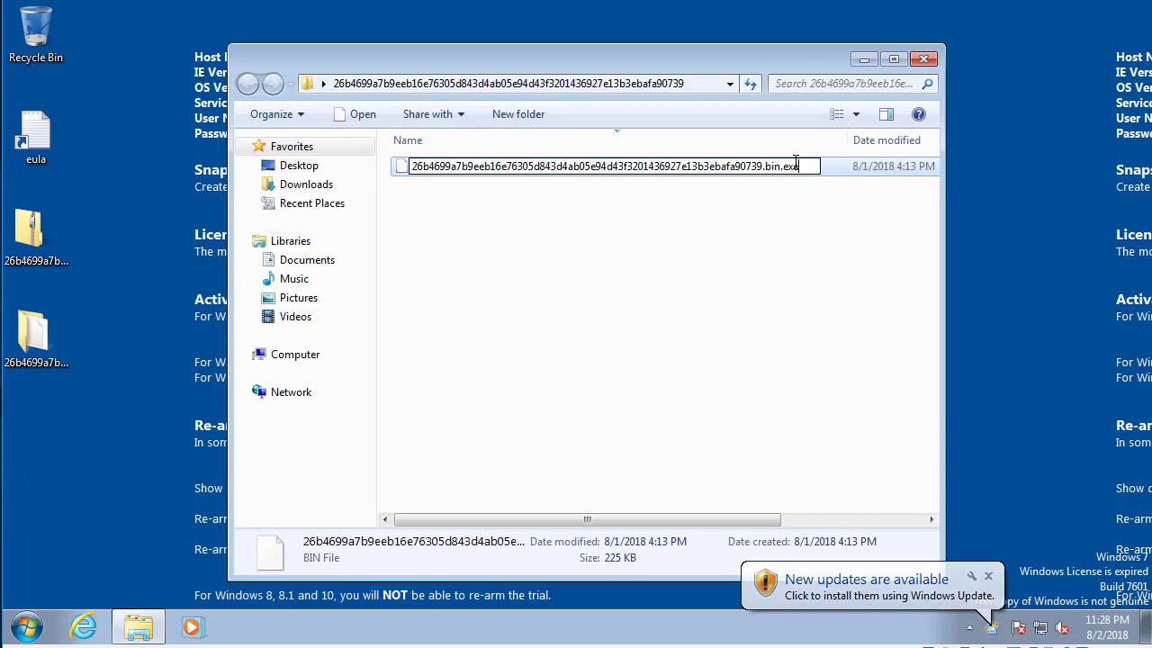
key("Return")
key("Return")
left_click_drag(772, 247, 351, 54)
left_click(541, 268)
left_click(594, 165)
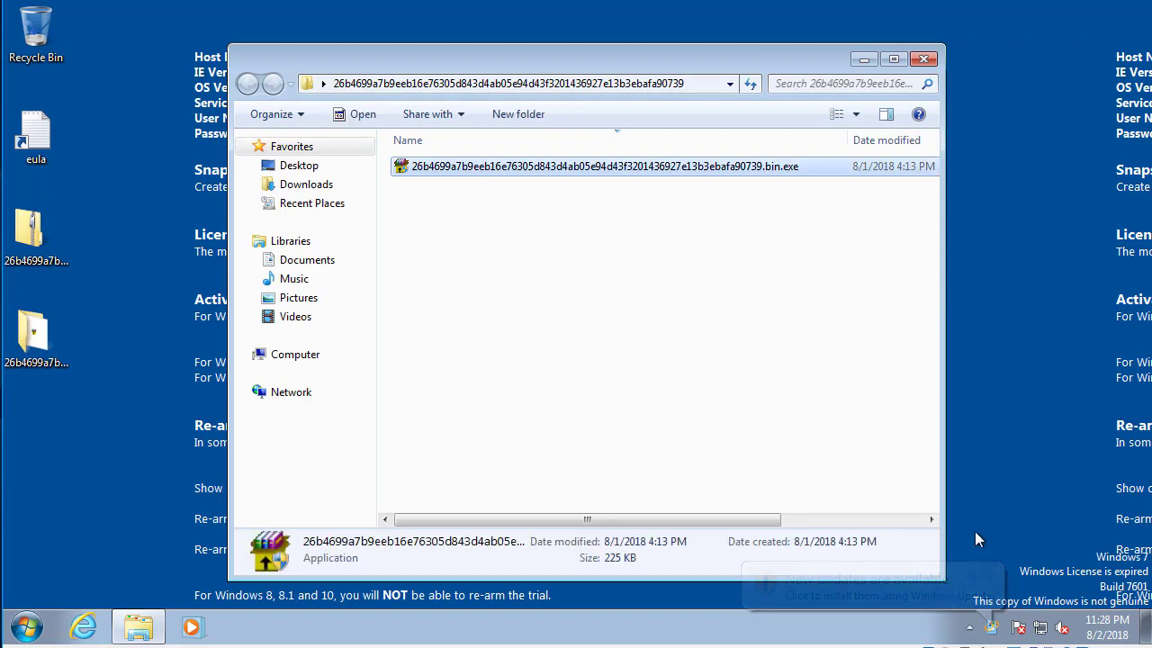
left_click(994, 589)
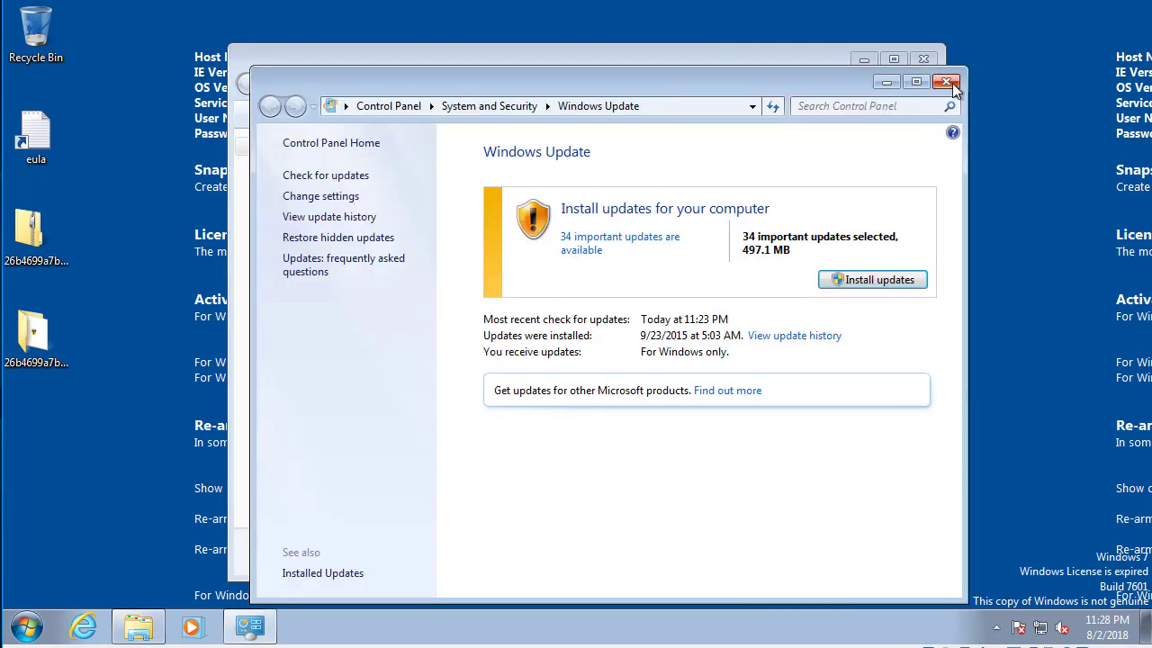
left_click(948, 82)
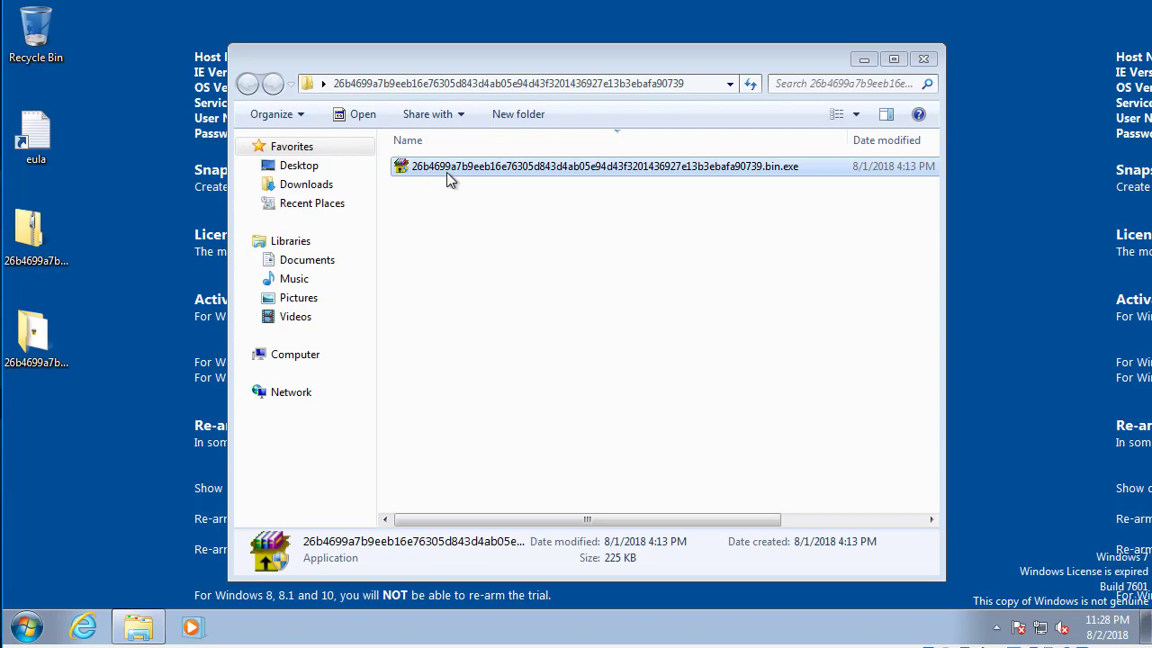
- Run the renamed .bin.exe sample inside the isolated Windows 7 virtual machine
left_click(752, 295)
left_click(918, 275)
left_click(697, 169)
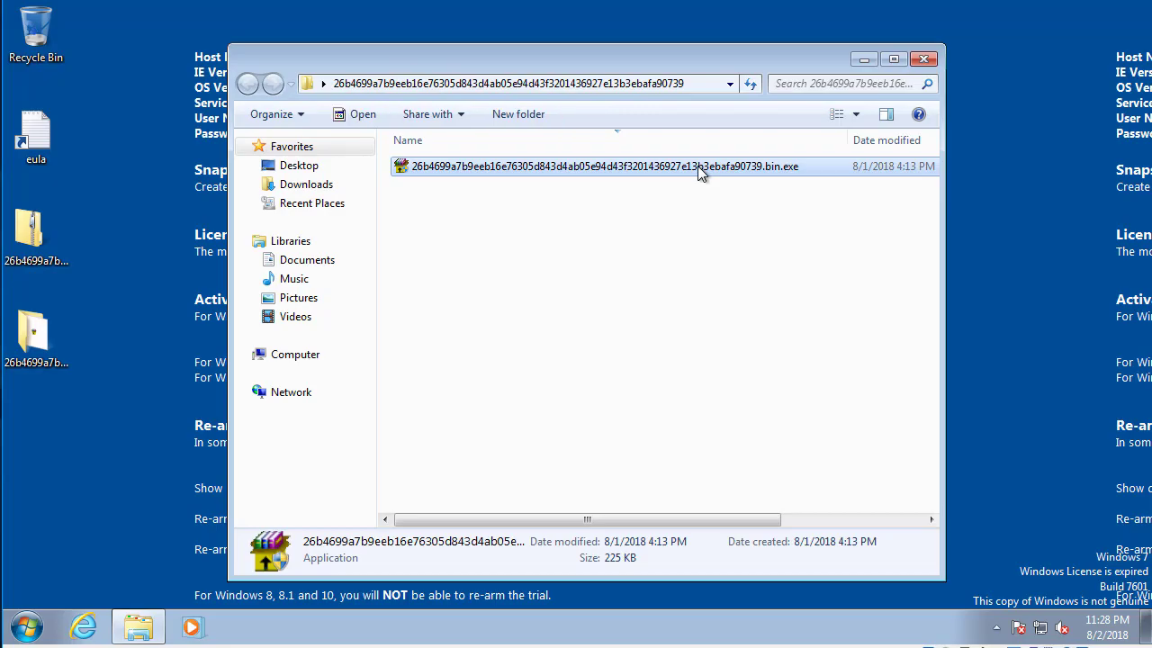
double_click(698, 168)
left_click(680, 366)
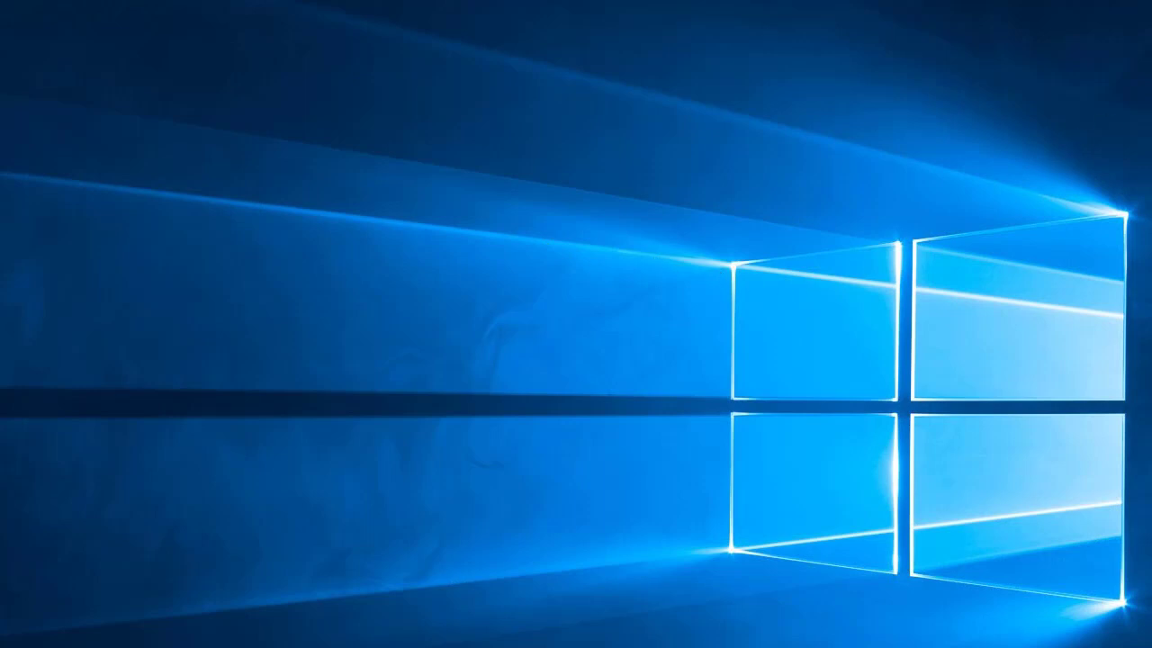
- Switch to the host, launch Oracle VM VirtualBox and reposition its manager window
key("super")
type("v")
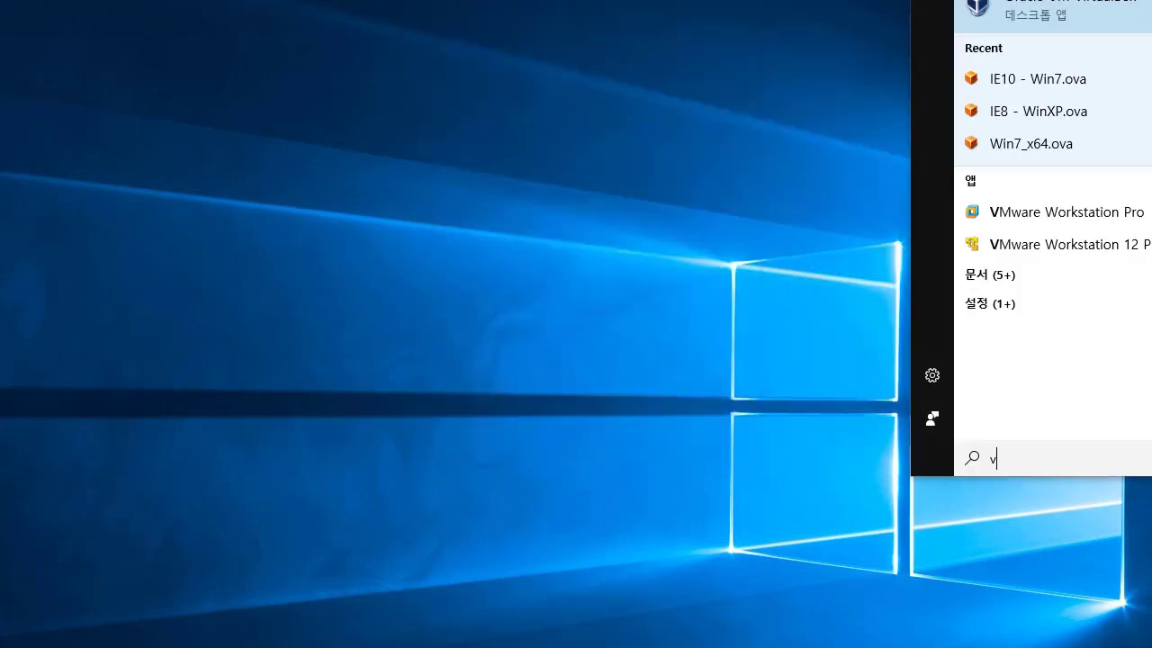
key("Return")
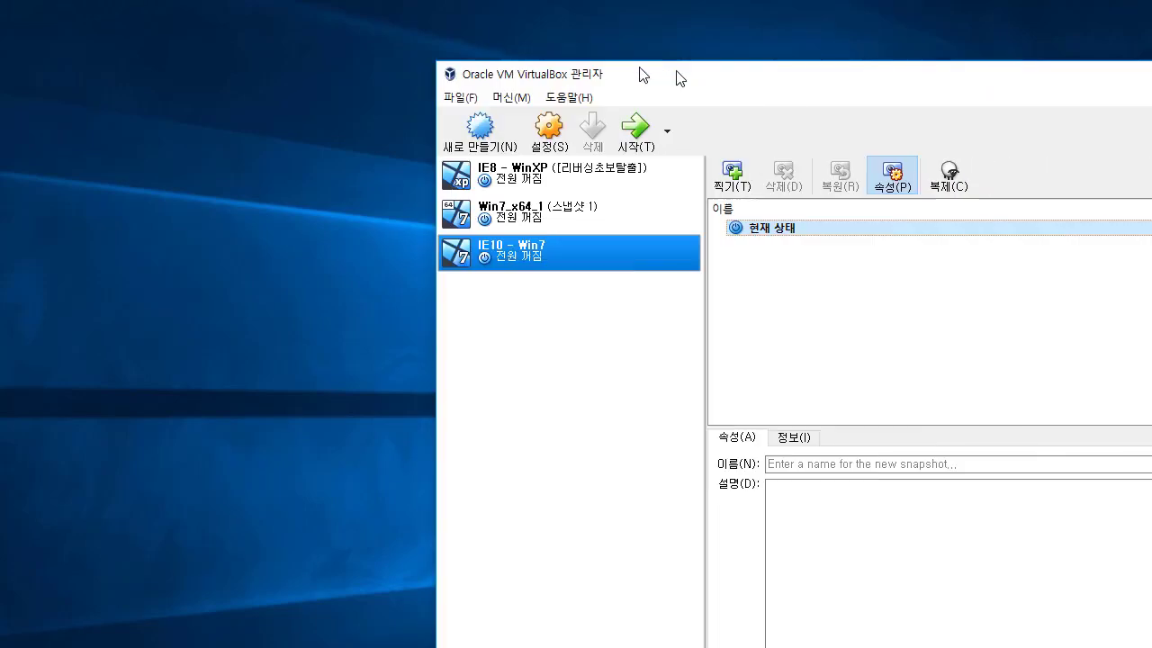
left_click_drag(676, 78, 273, 19)
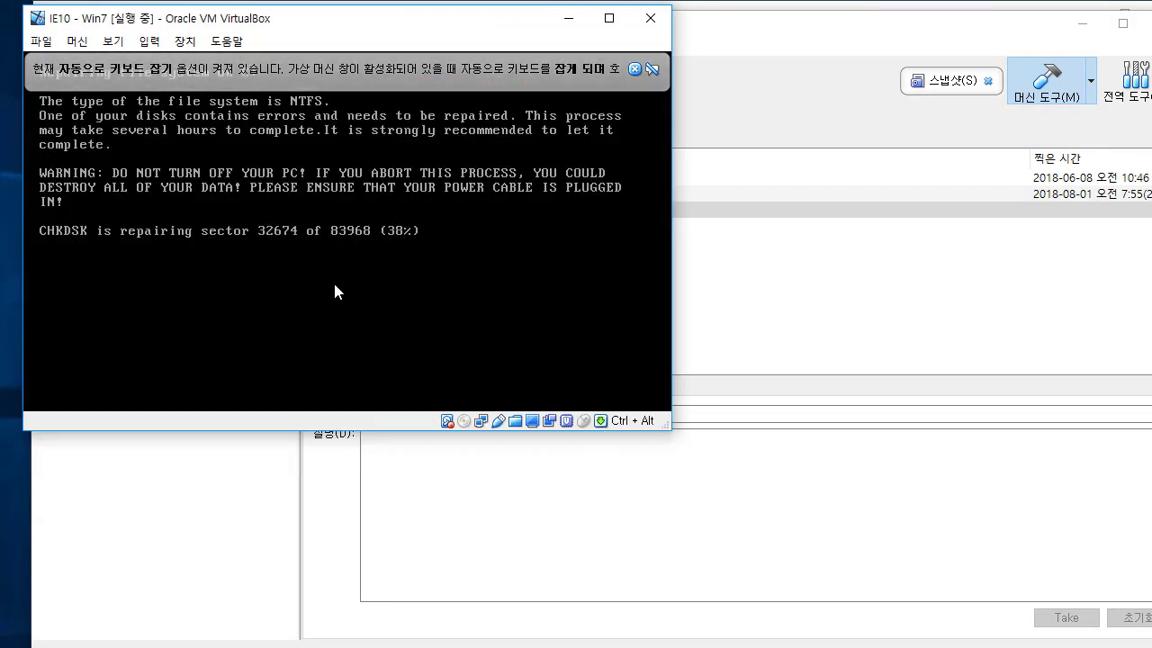
- Enlarge the IE10 - Win7 virtual machine window and continue past the skull screen to the ransom note
left_click(637, 65)
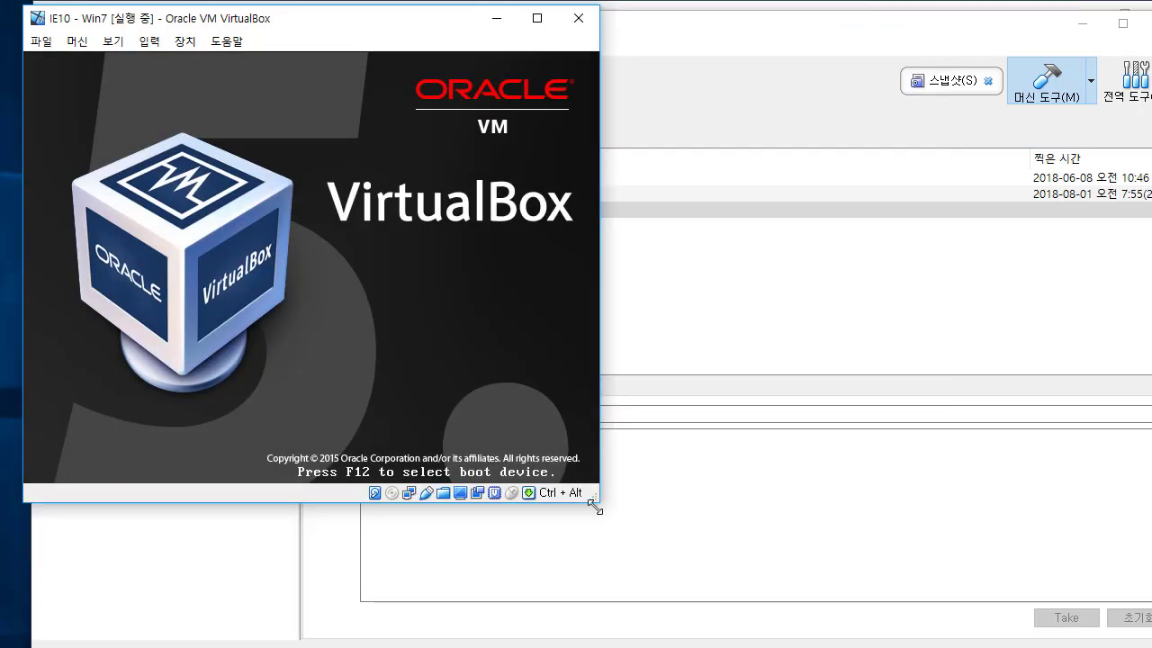
left_click_drag(594, 506, 1148, 644)
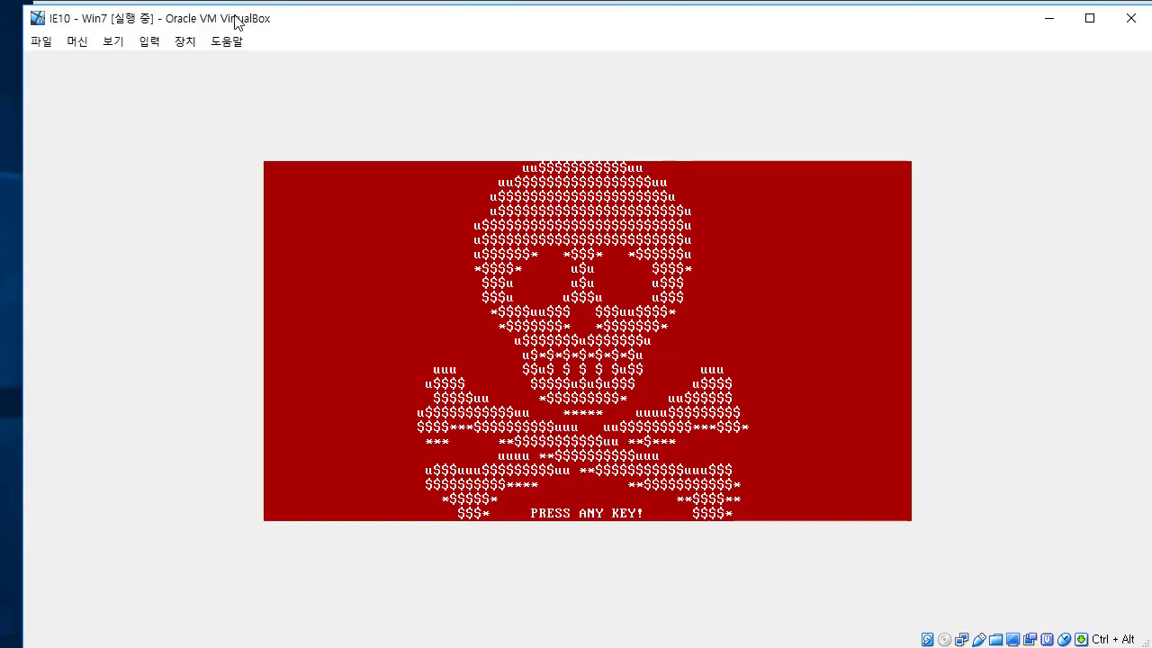
left_click_drag(237, 25, 221, 18)
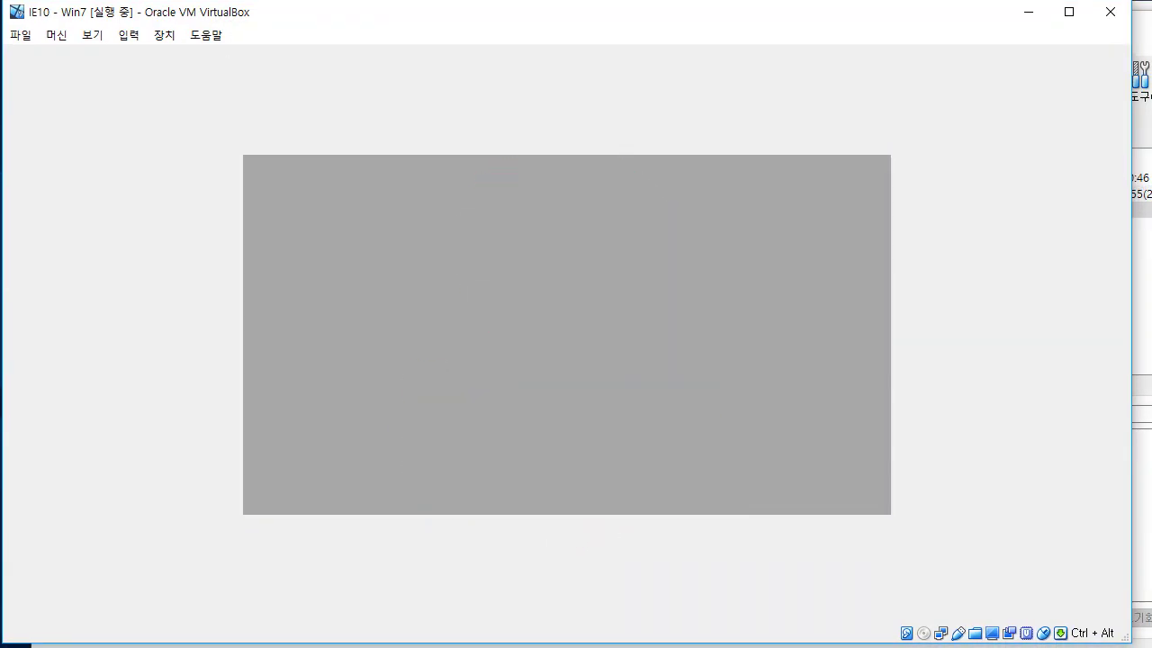
key("Return")
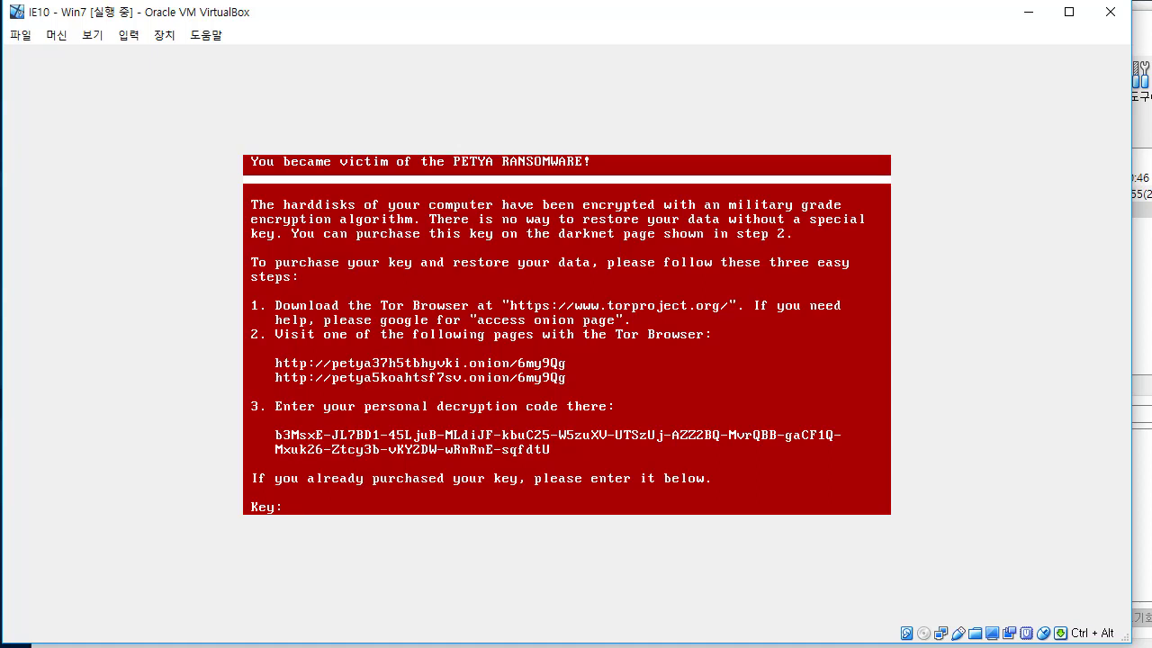
- Try a made-up decryption key in the Key prompt of the ransom note
type("asdfasdfasdfasdf")
key("Return")
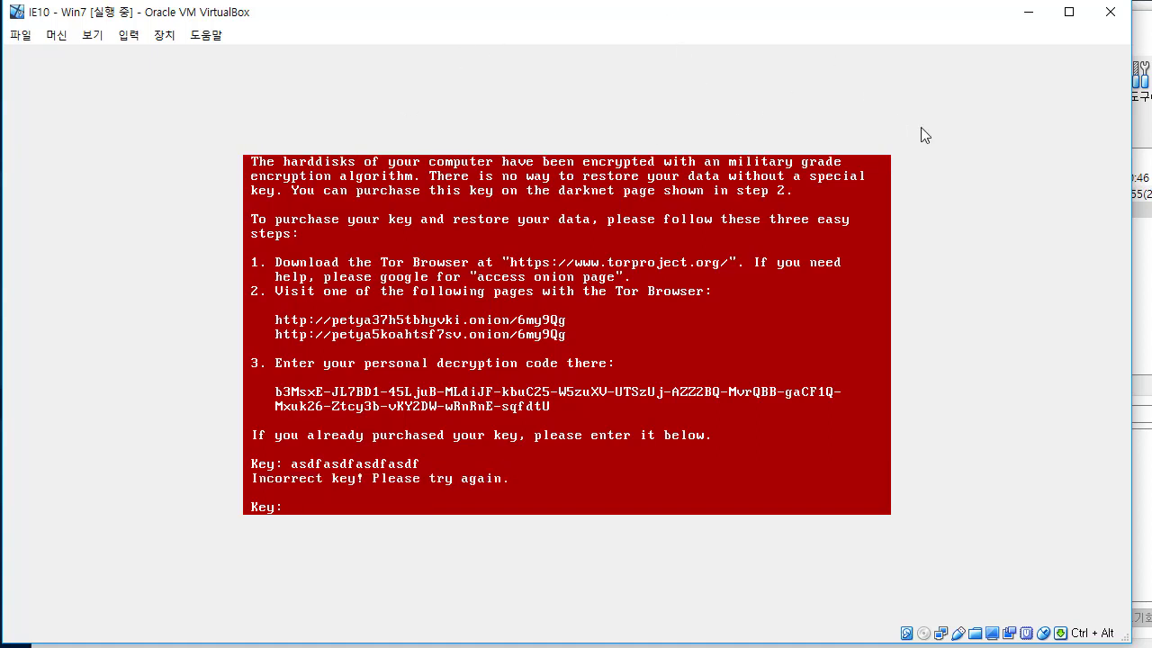
left_click_drag(405, 25, 403, 0)
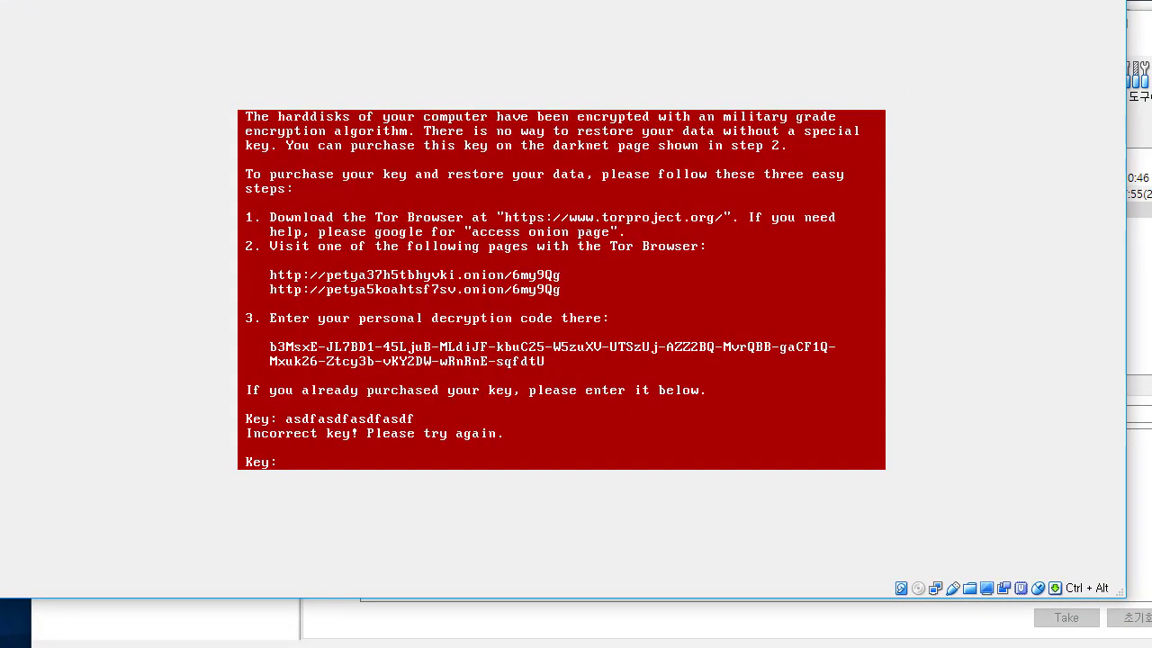
key("ctrl+alt+f")
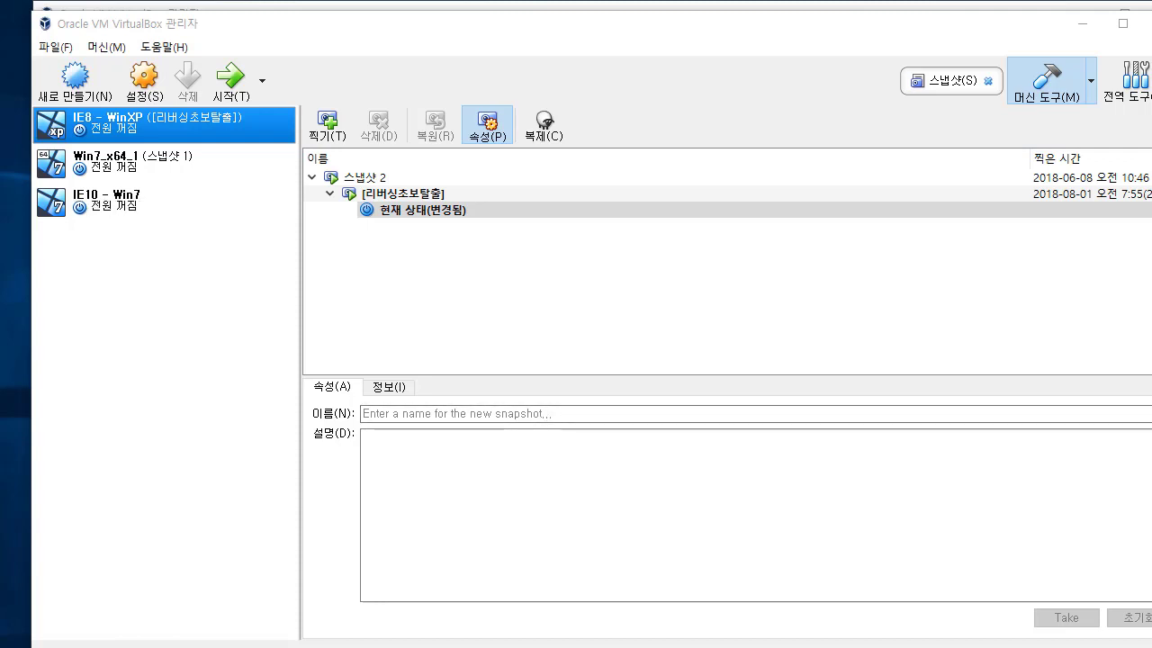
- Show the IE10 - Win7 virtual machine's folder in File Explorer
left_click(165, 213)
right_click(136, 210)
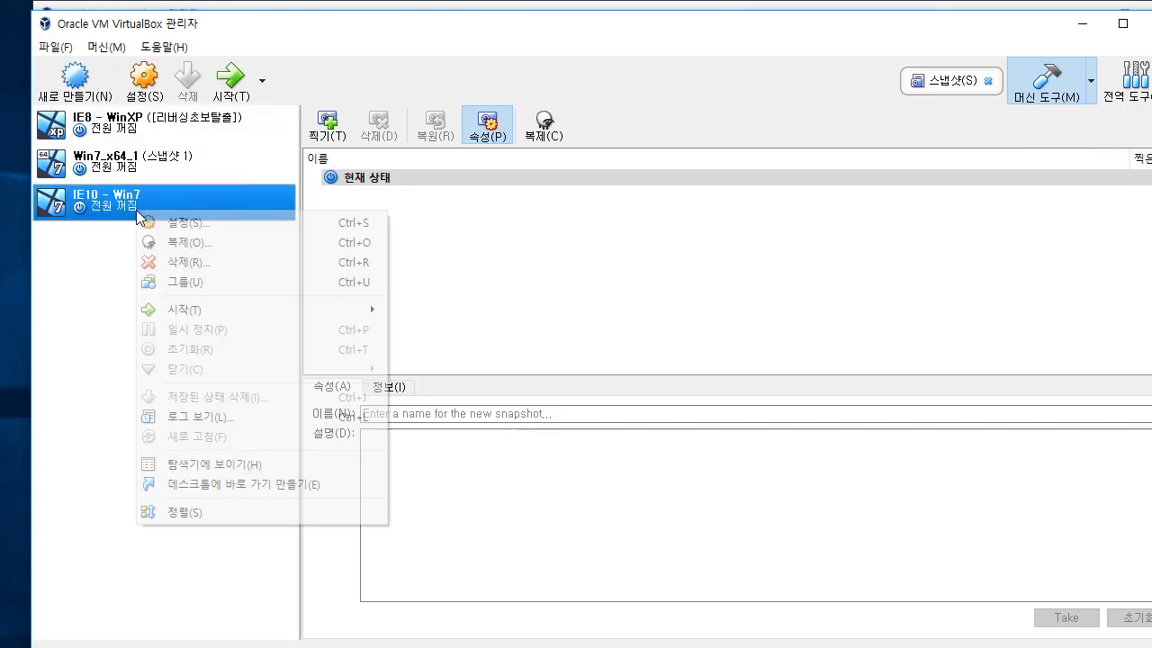
left_click(252, 464)
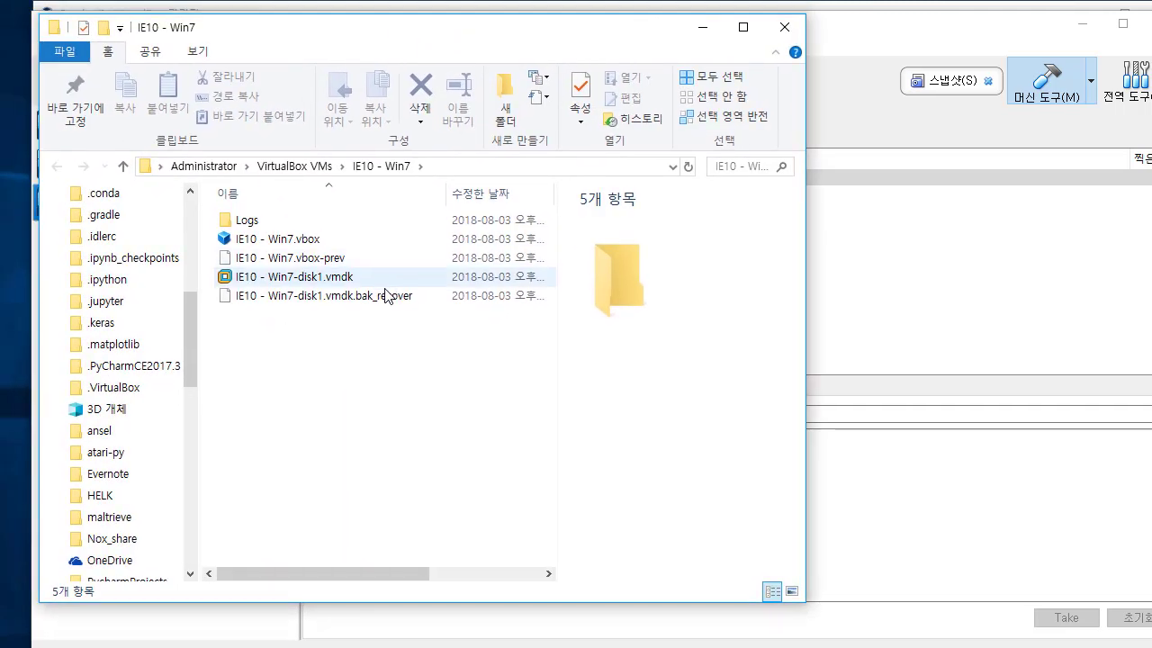
- Delete the file IE10 - Win7-disk1.vmdk.bak_recover and select IE10 - Win7-disk1.vmdk
left_click(385, 284)
left_click_drag(396, 295, 332, 346)
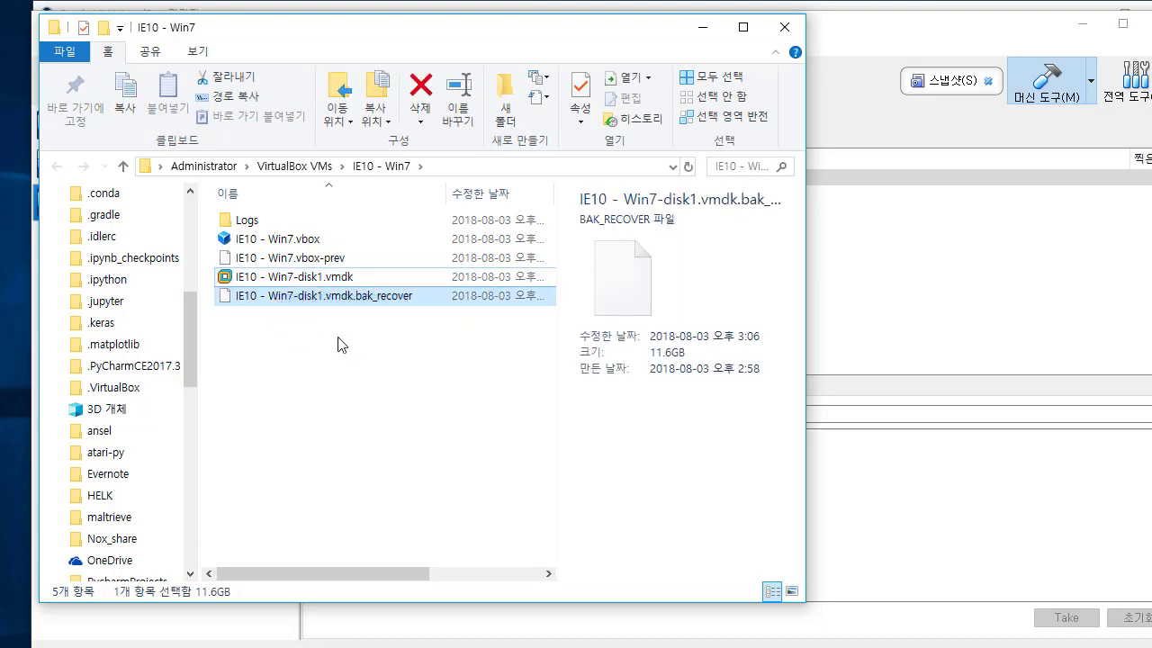
key("Delete")
key("Return")
key("Up")
key("Down")
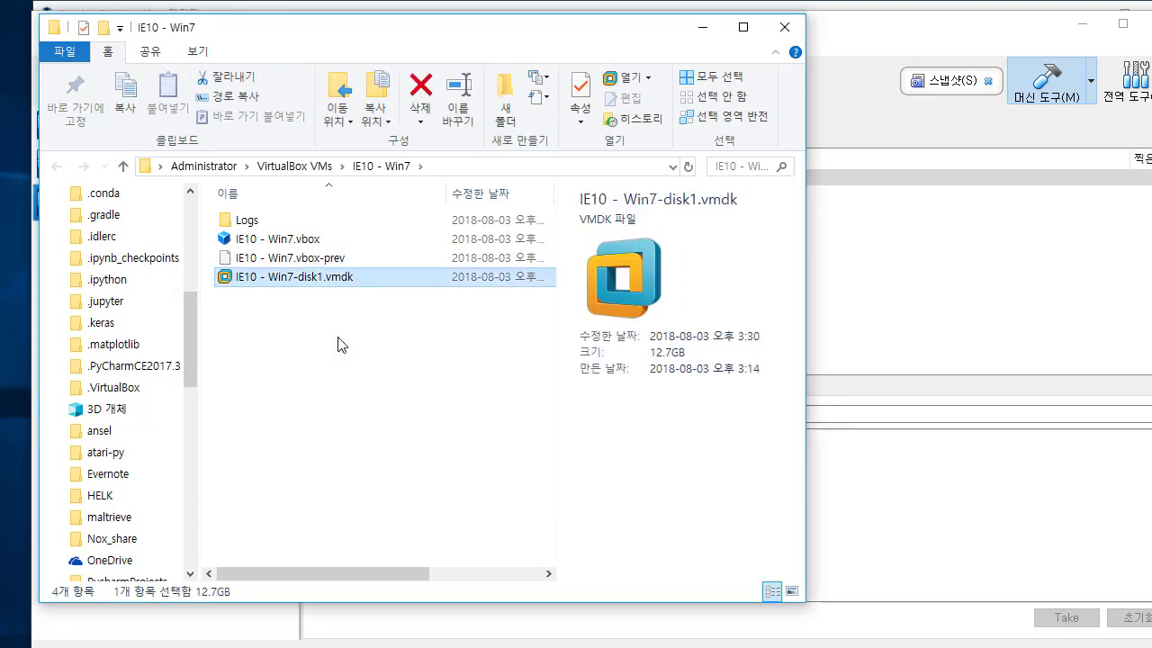
- Launch AccessData FTK Imager and arrange its window beside the folder containing IE10 - Win7-disk1.vmdk
left_click_drag(273, 36, 337, 40)
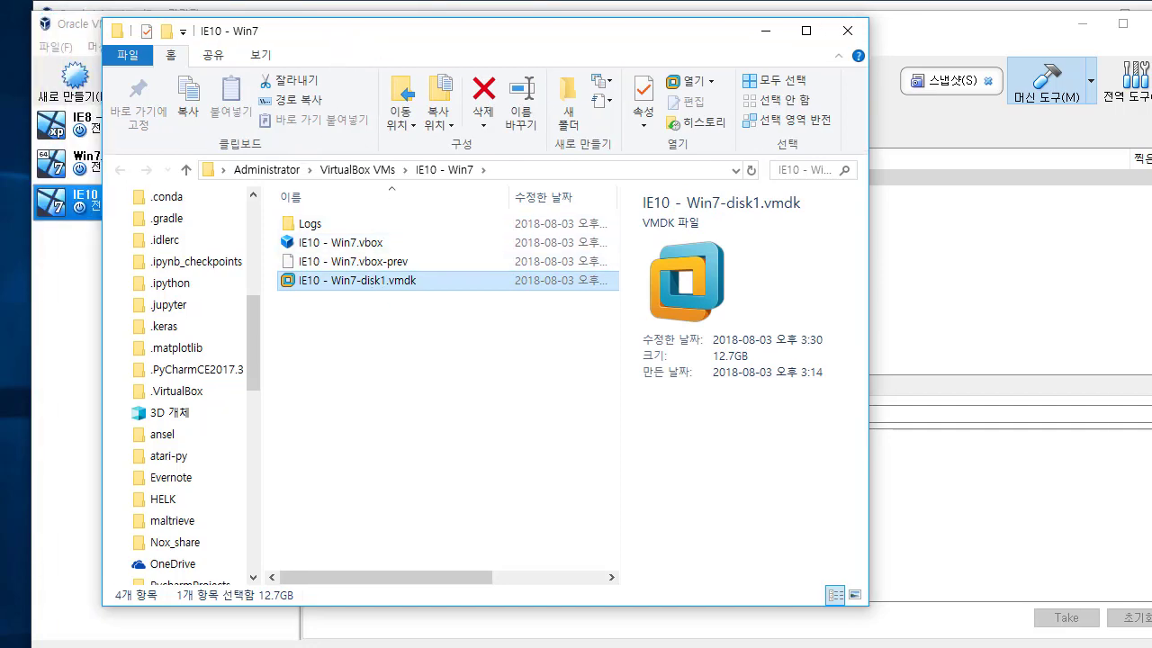
key("super")
type("ft")
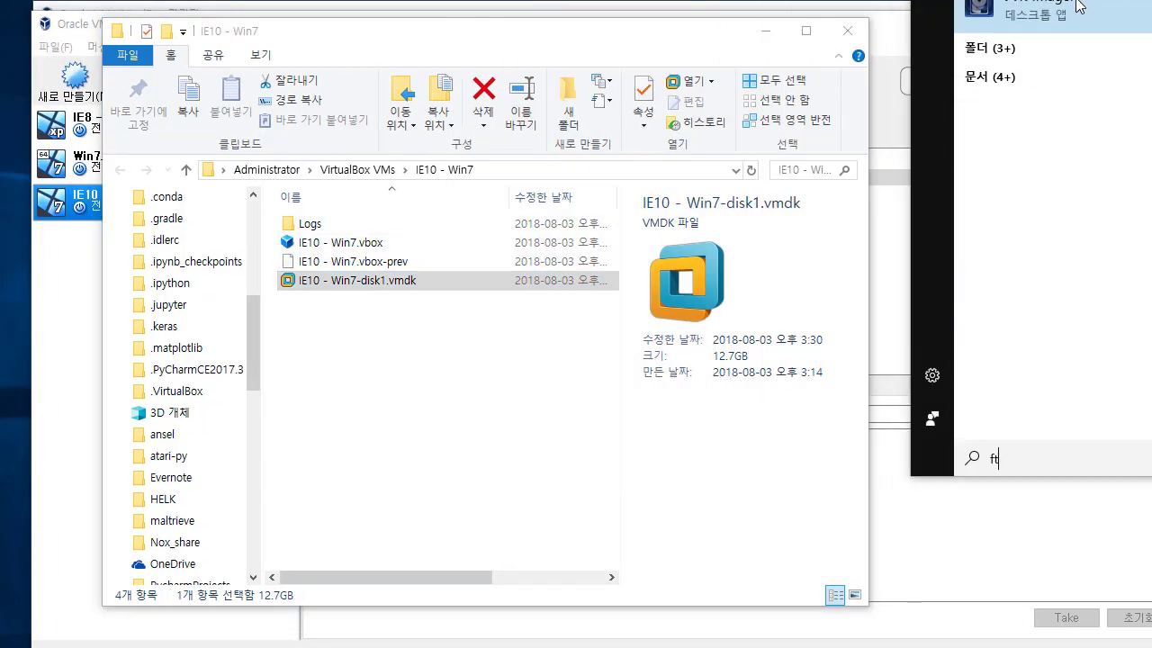
left_click(1078, 7)
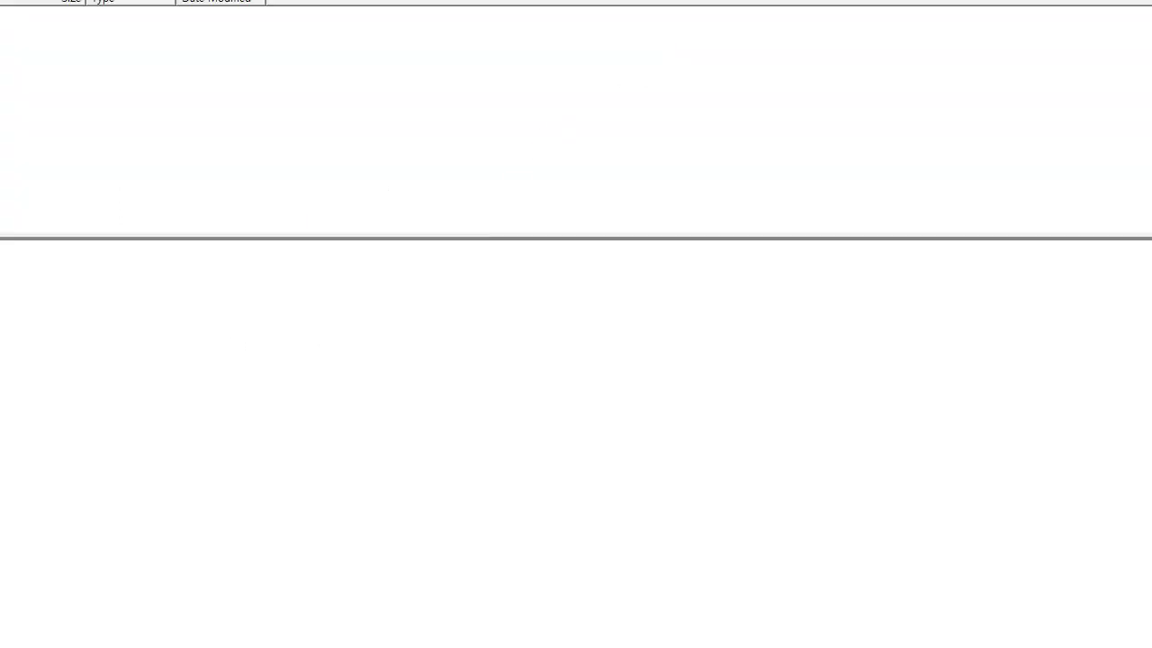
left_click_drag(327, 15, 677, 41)
left_click(385, 282)
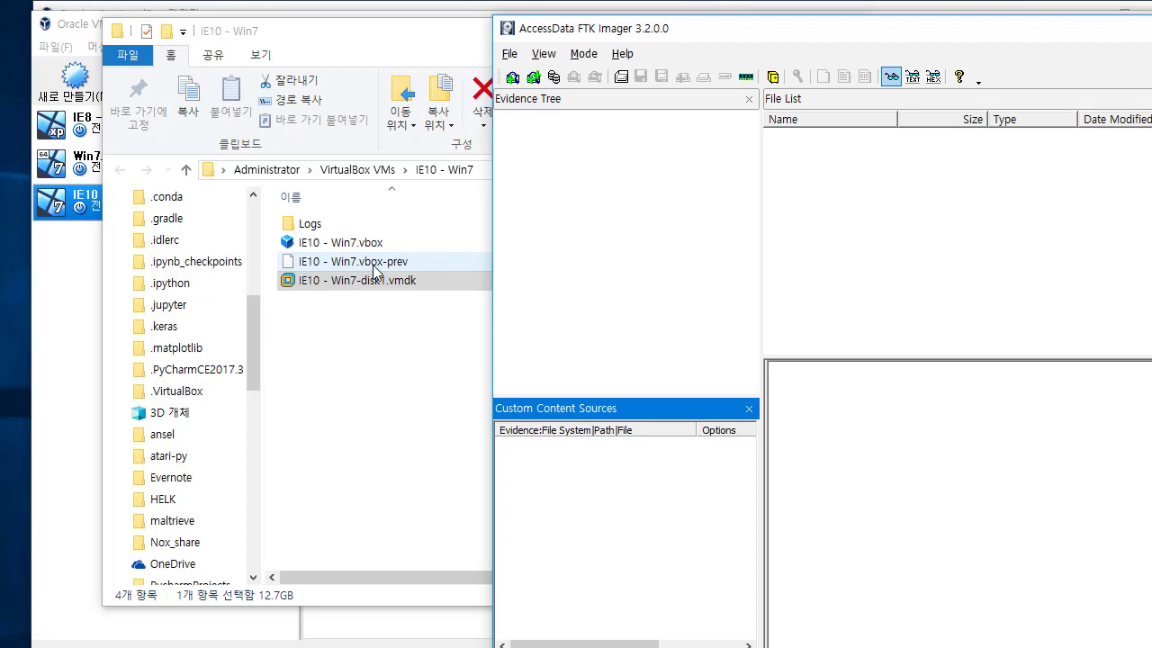
- Select IE10 - Win7-disk1.vmdk in its folder window, shift that window aside and bring FTK Imager to the front
left_click(428, 282)
left_click_drag(428, 282, 394, 284)
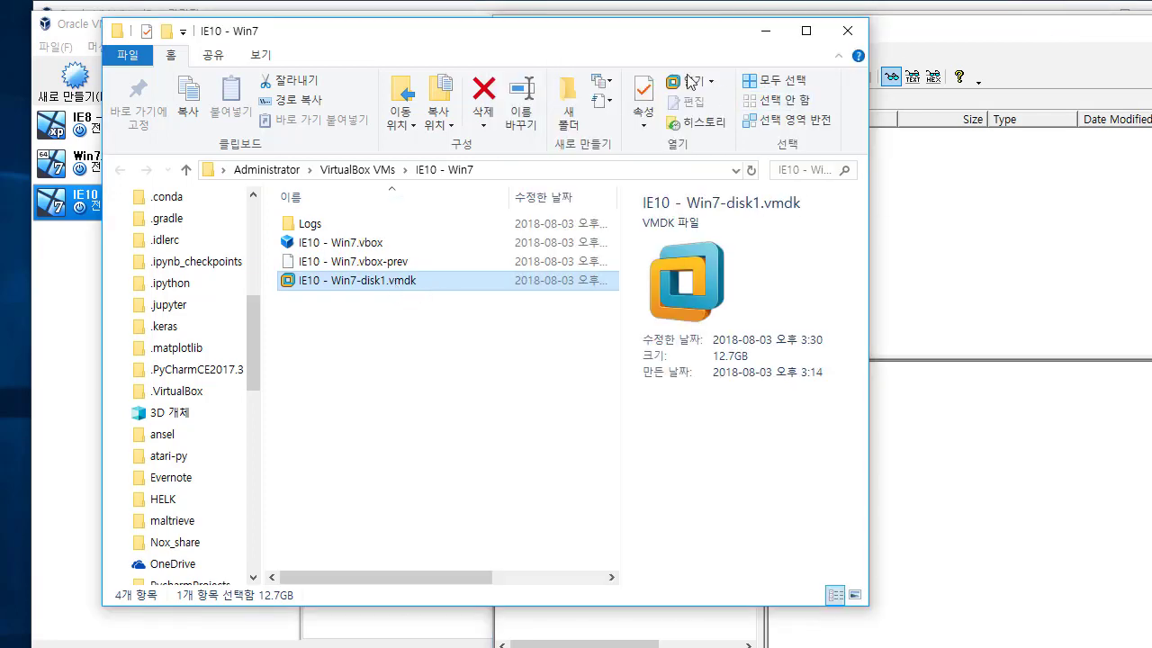
left_click_drag(635, 36, 455, 95)
left_click(887, 240)
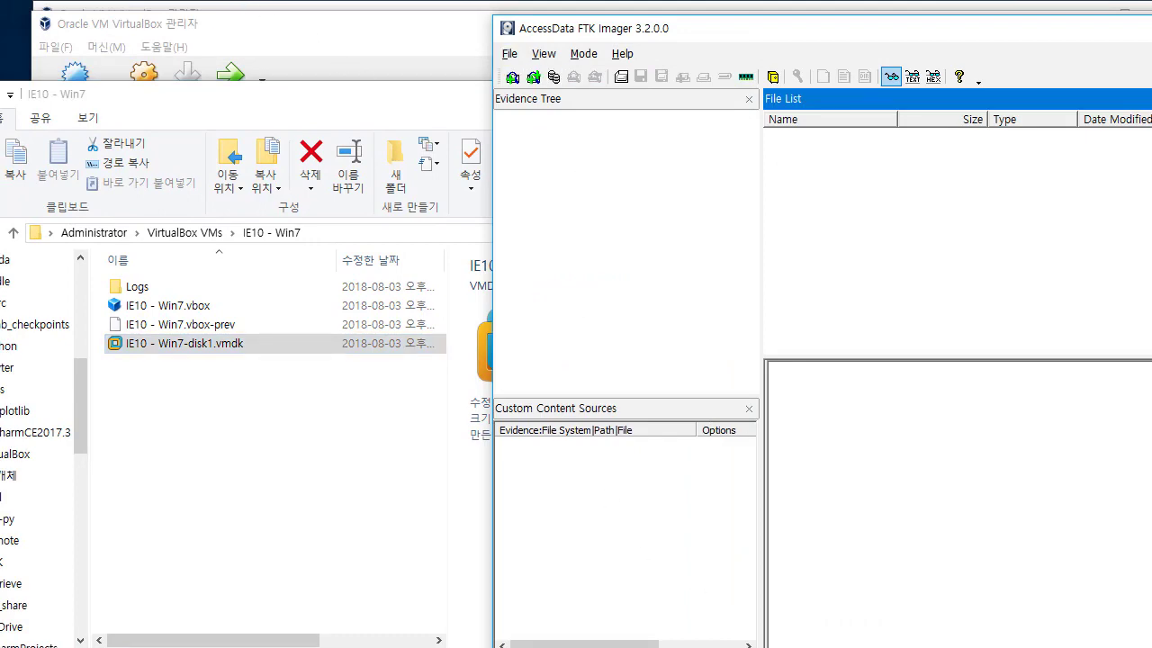
- Switch to the Notepad notes and add the line "MBR: Master Boot record" below the FTK download link
key("alt+Tab")
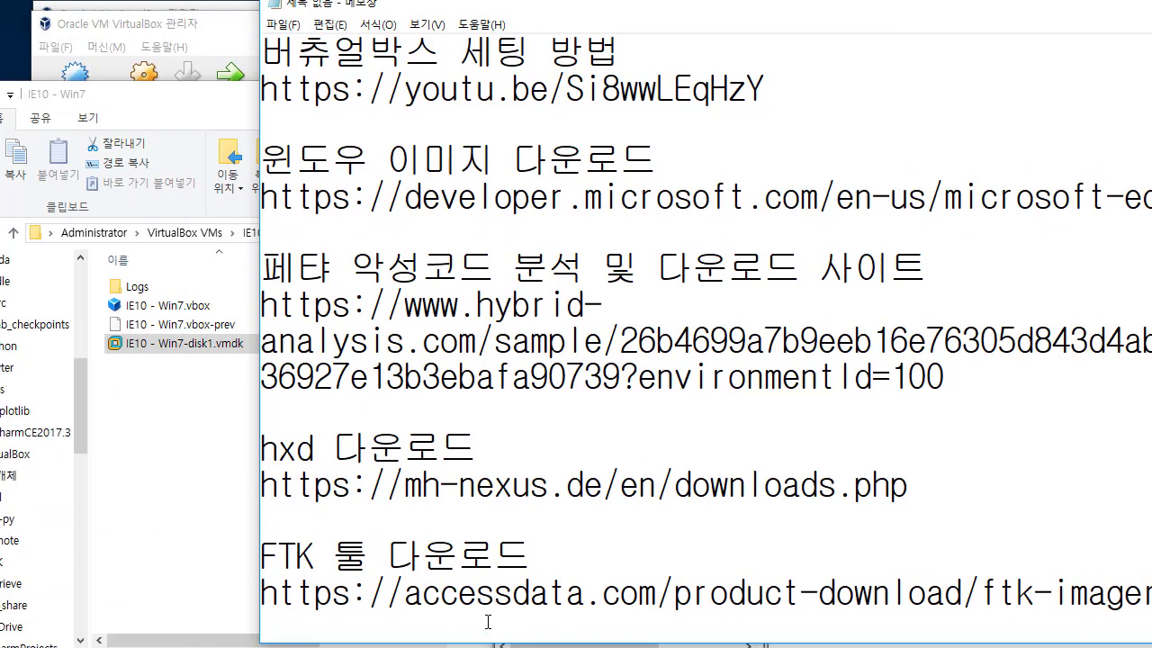
key("Return")
key("Return")
type("MBR: Master Boot record")
key("Return")
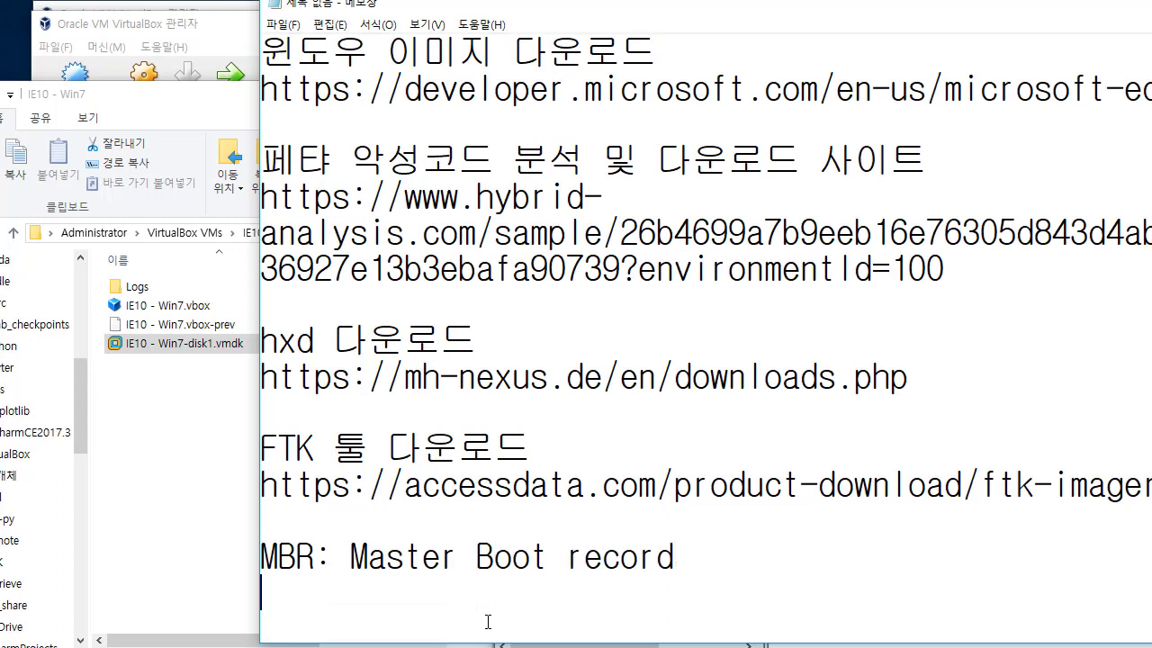
- Highlight the words "Master Boot record" in the MBR line of the notes
key("Right")
key("Right")
key("Right")
key("Right")
key("Right")
key("Right")
key("Left")
key("shift+End")
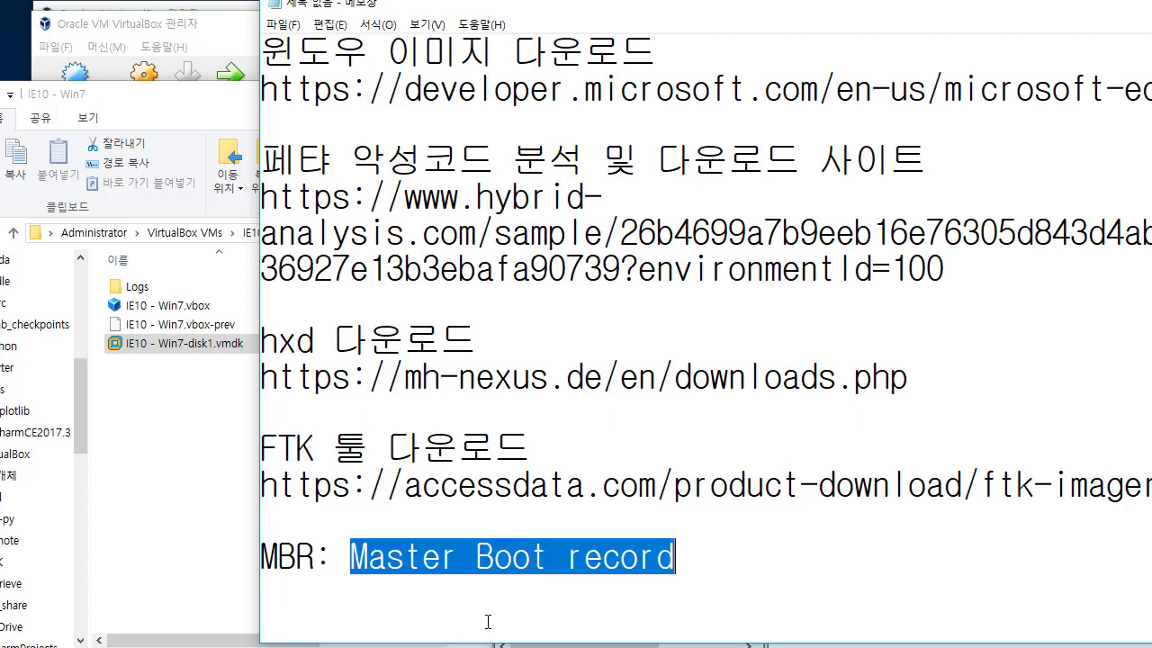
- Append "0~512 byte" to the MBR line of the notes and minimize Notepad
left_click(677, 558)
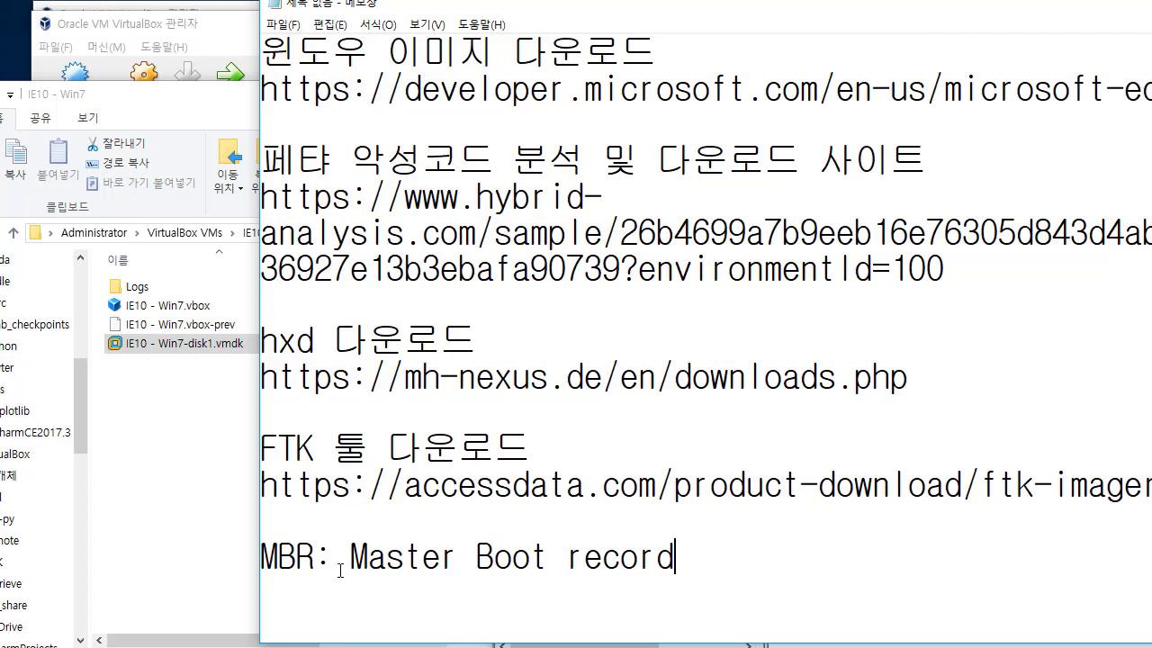
type("0~512")
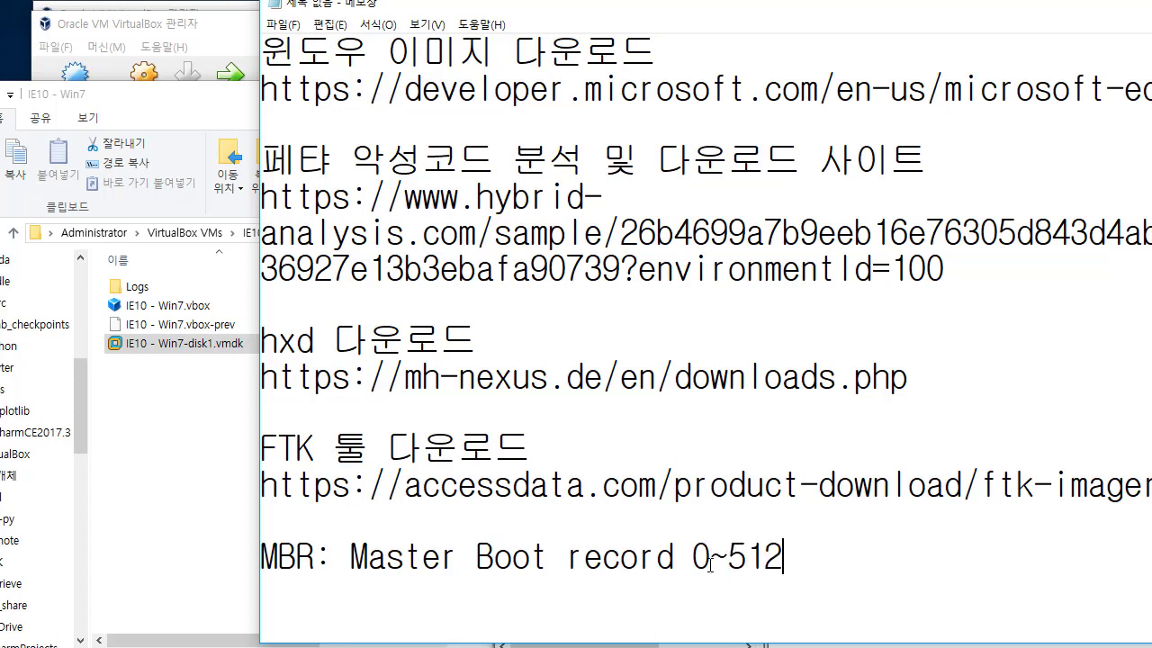
type("byte")
key("Left")
key("Left")
key("Left")
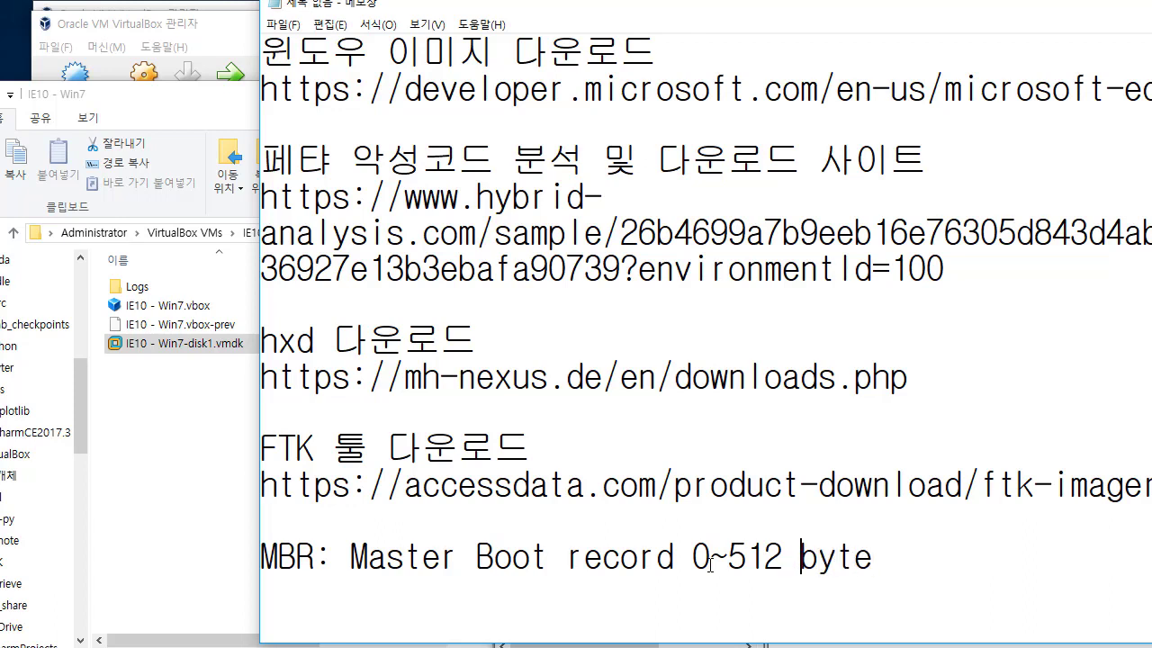
key("super+Down")
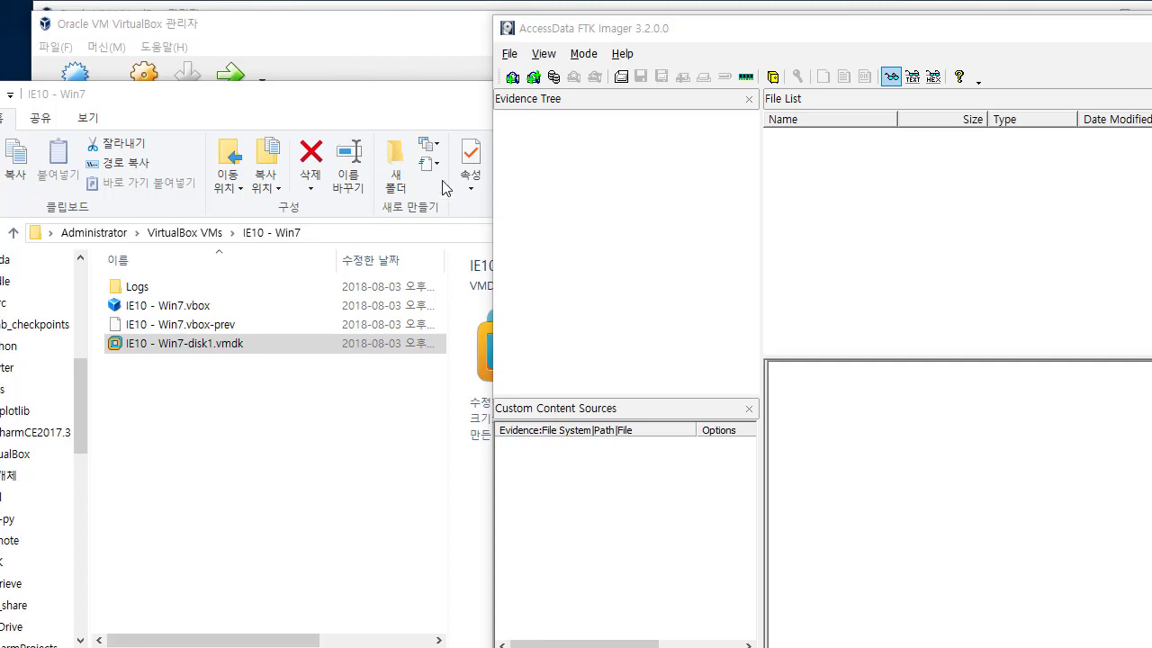
- Reposition the FTK Imager window and start adding an evidence item with Image File as the source type
left_click_drag(527, 32, 176, 9)
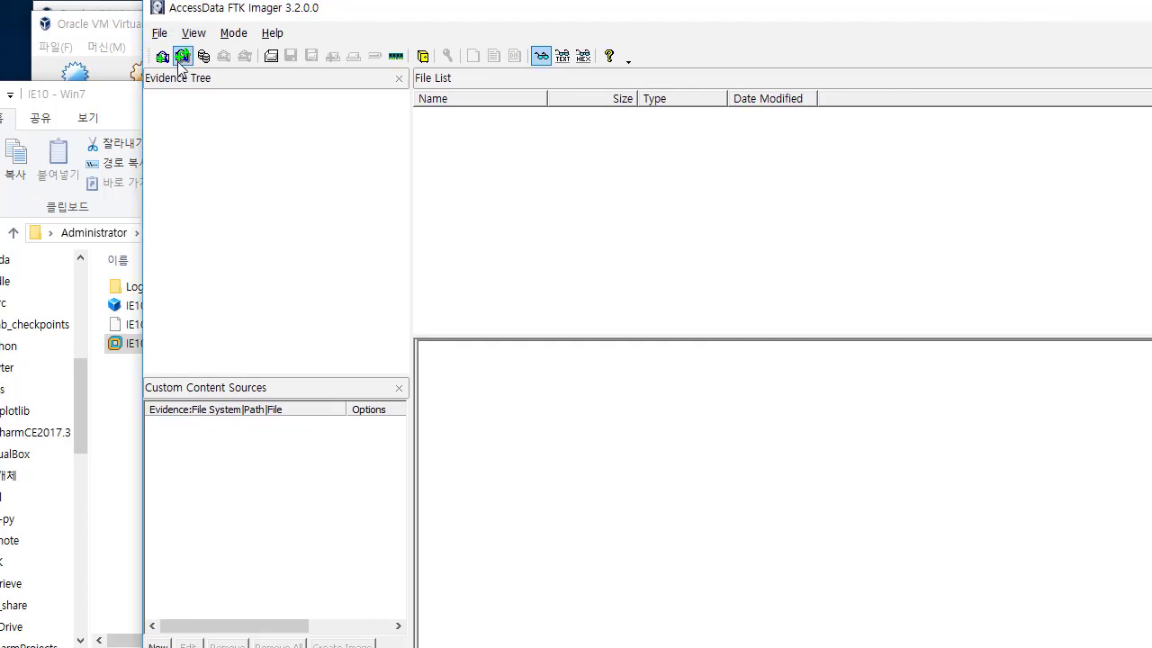
left_click(159, 33)
left_click(193, 33)
left_click_drag(247, 16, 234, 39)
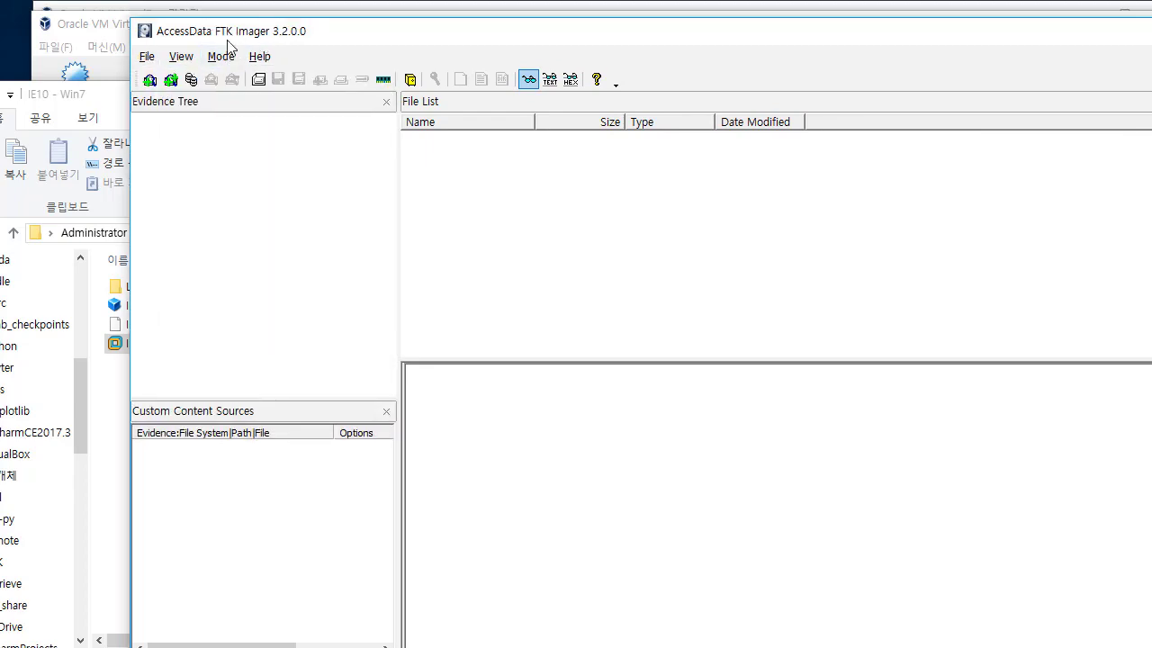
left_click(147, 58)
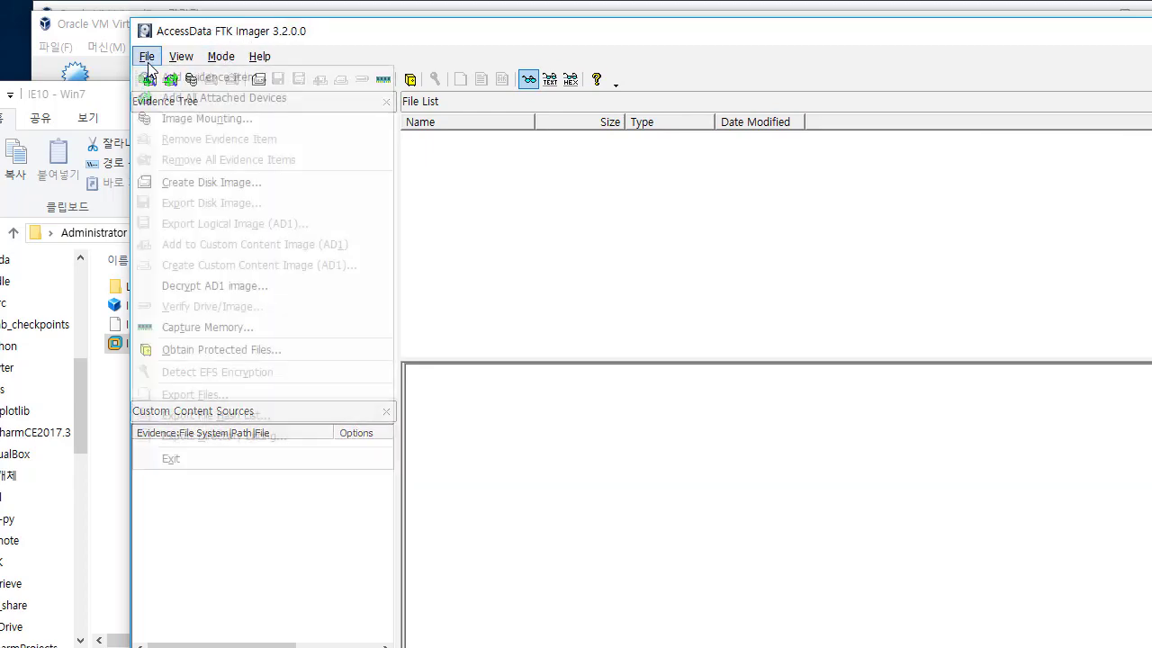
left_click(205, 79)
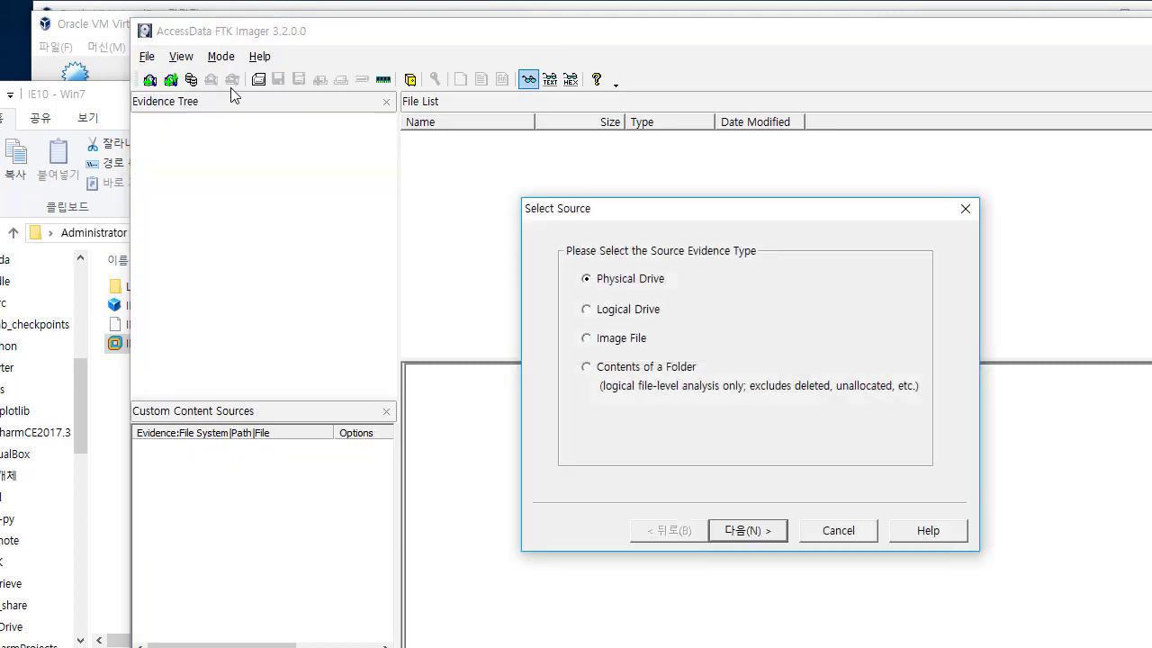
left_click(618, 339)
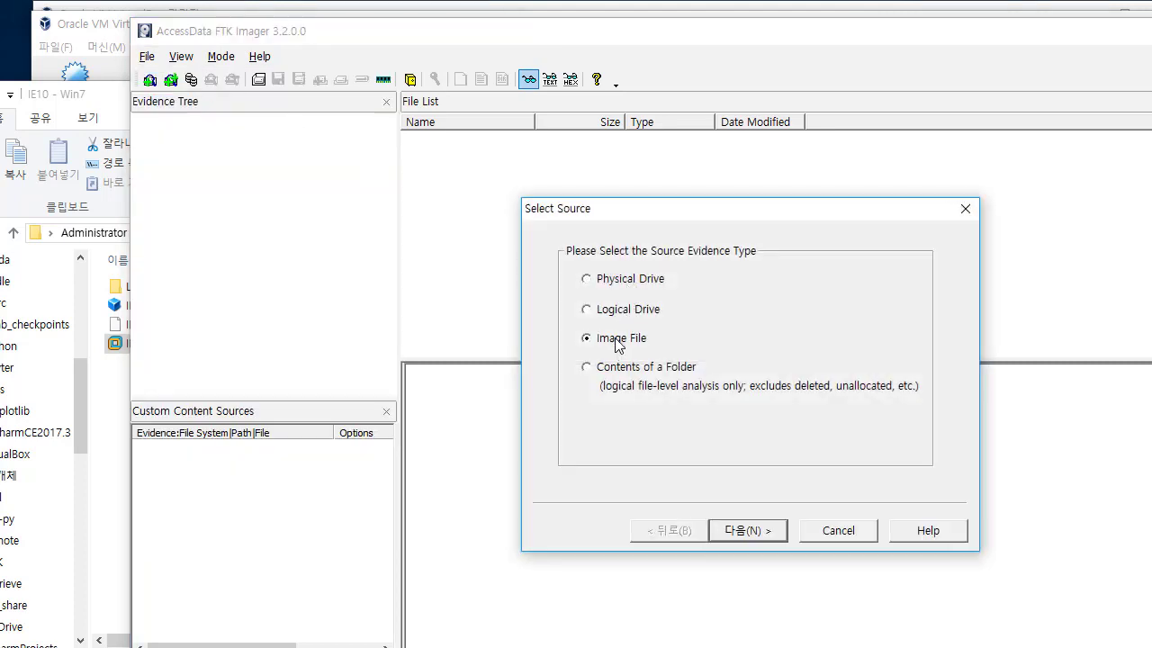
left_click(758, 531)
- Choose the vmdk file from the Win7_x64_1 virtual machine folder as the source and finish adding it as evidence
left_click(834, 364)
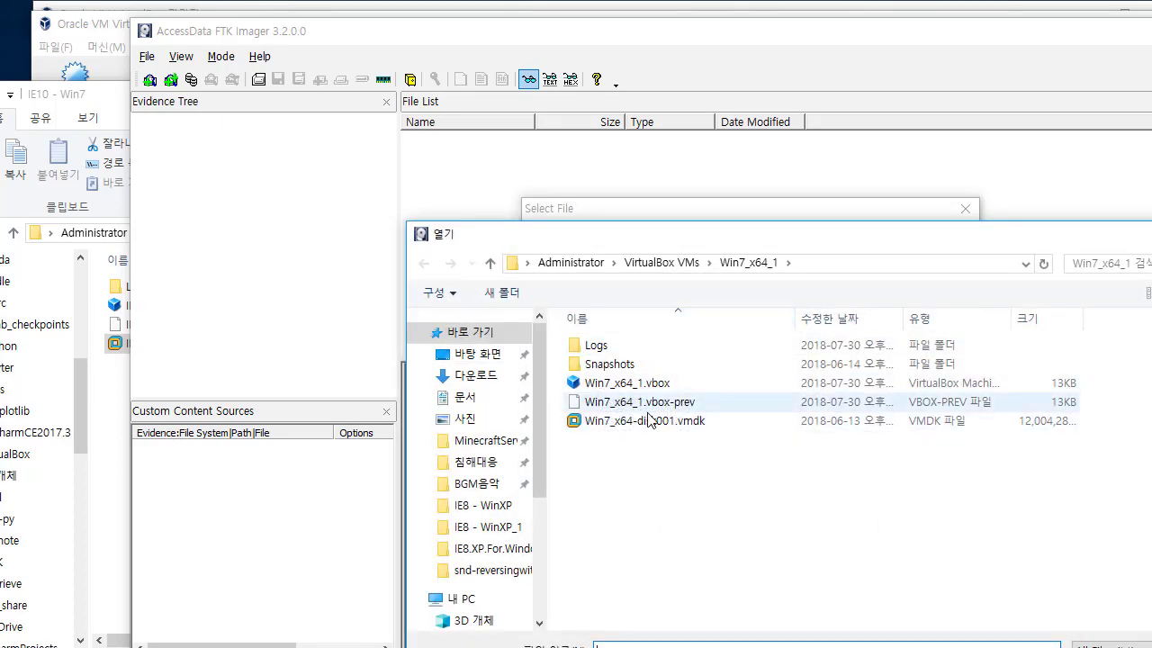
left_click(648, 419)
key("Return")
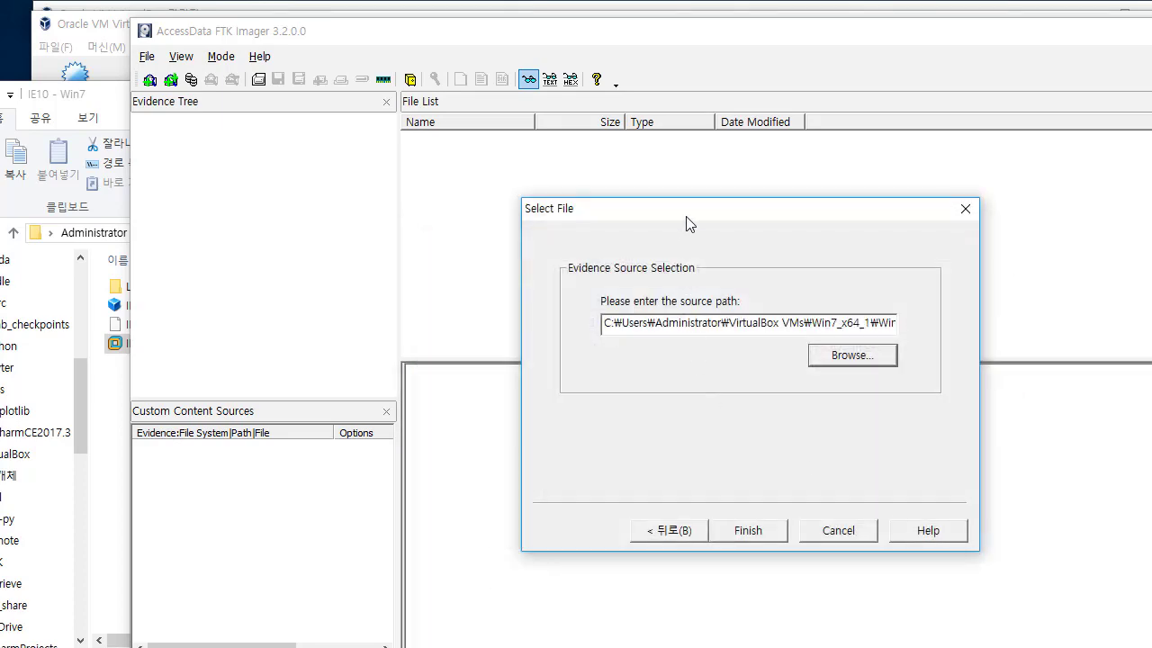
left_click_drag(687, 216, 492, 142)
left_click(565, 456)
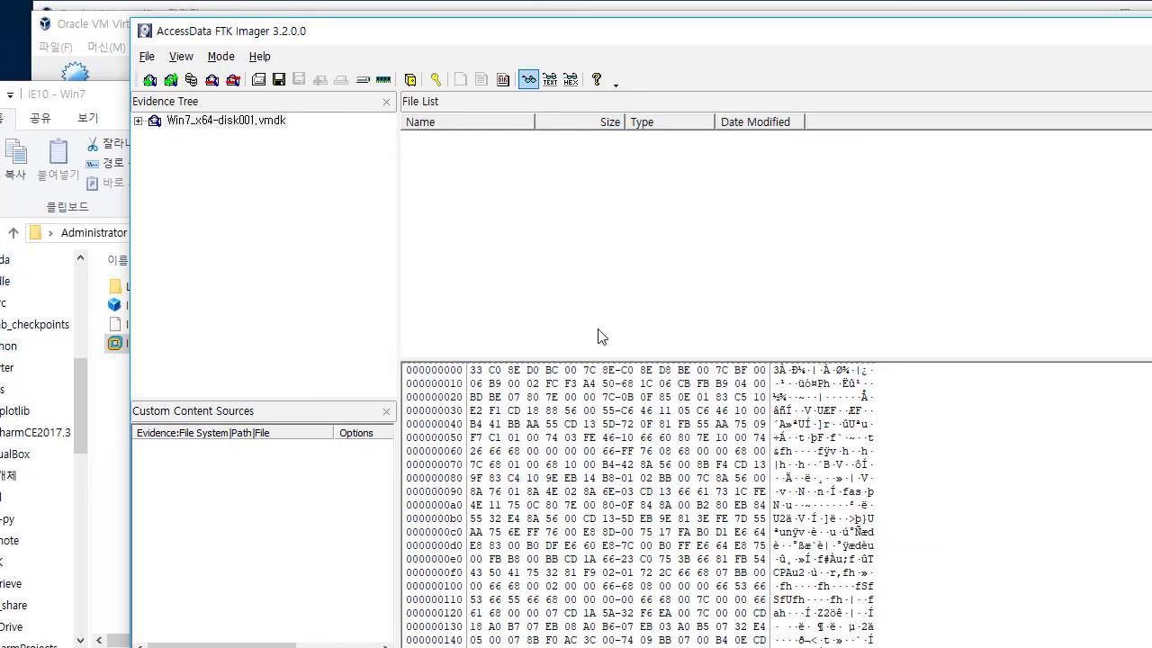
- Examine the first 512 bytes of Win7_x64-disk001.vmdk in the hex view as a normal MBR
left_click_drag(530, 45, 388, 12)
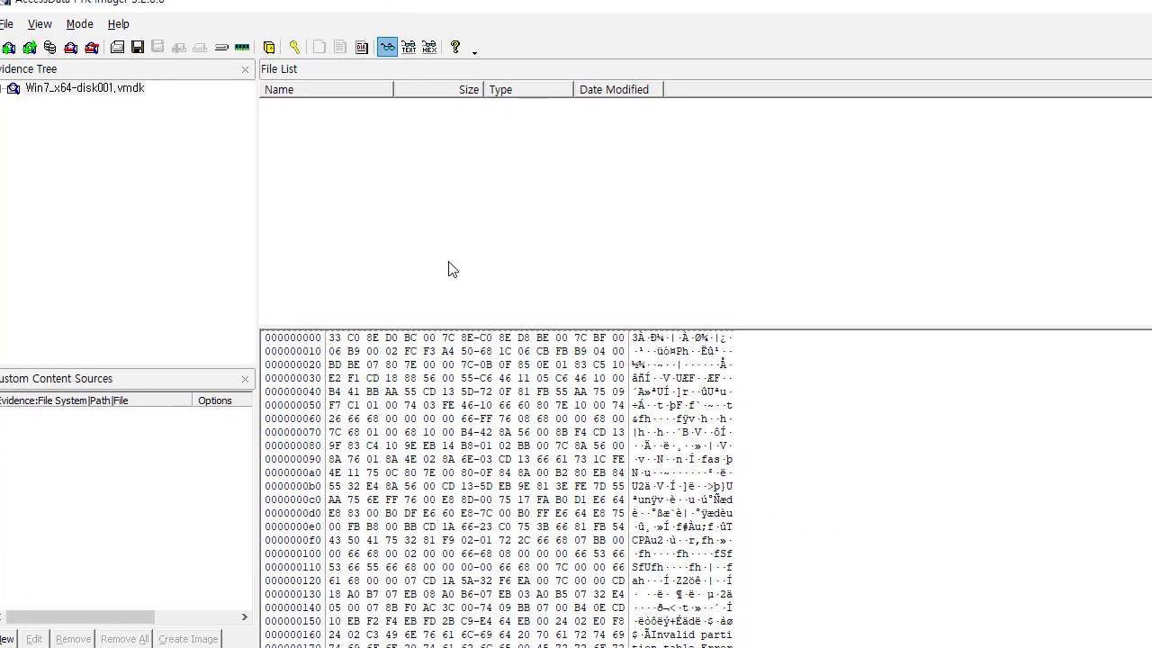
scroll(547, 498, "down", 4)
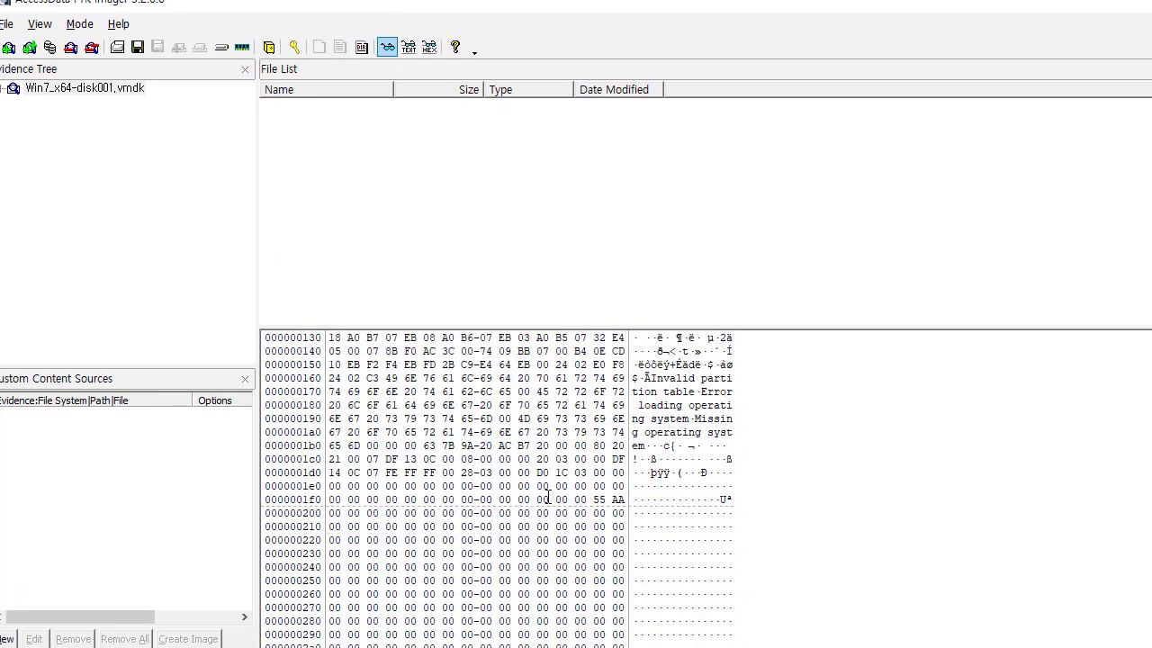
scroll(546, 495, "up", 3)
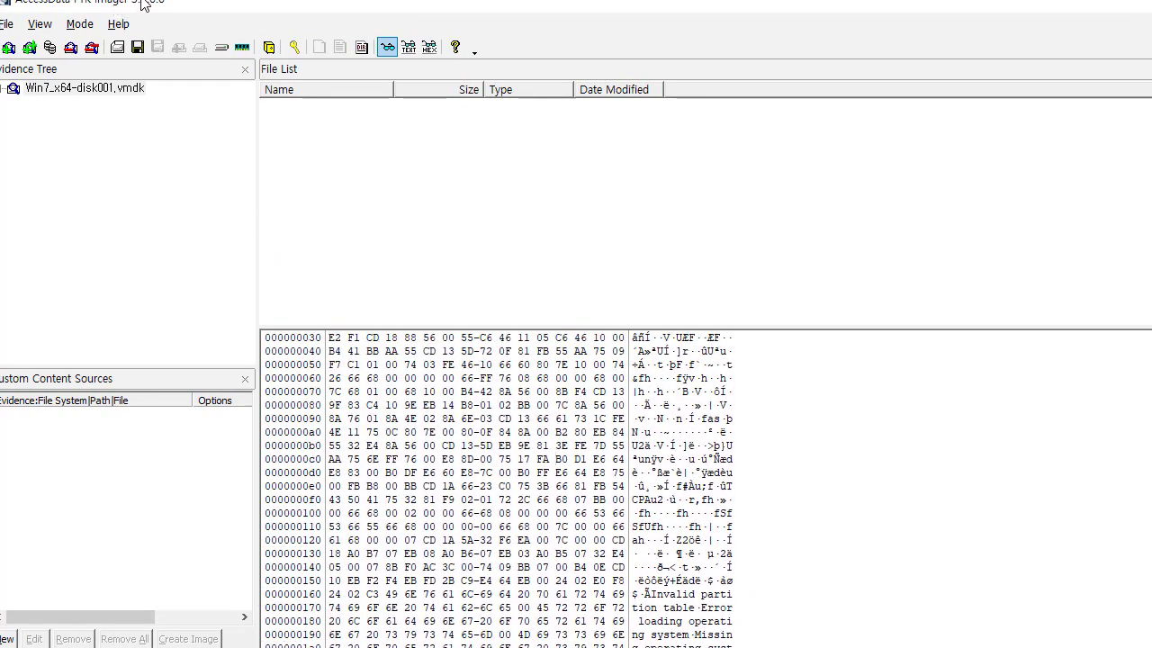
- Show the IE10 - Win7 machine's folder from VirtualBox, copy the folder path and return to FTK Imager
left_click_drag(148, 2, 494, 12)
left_click(186, 26)
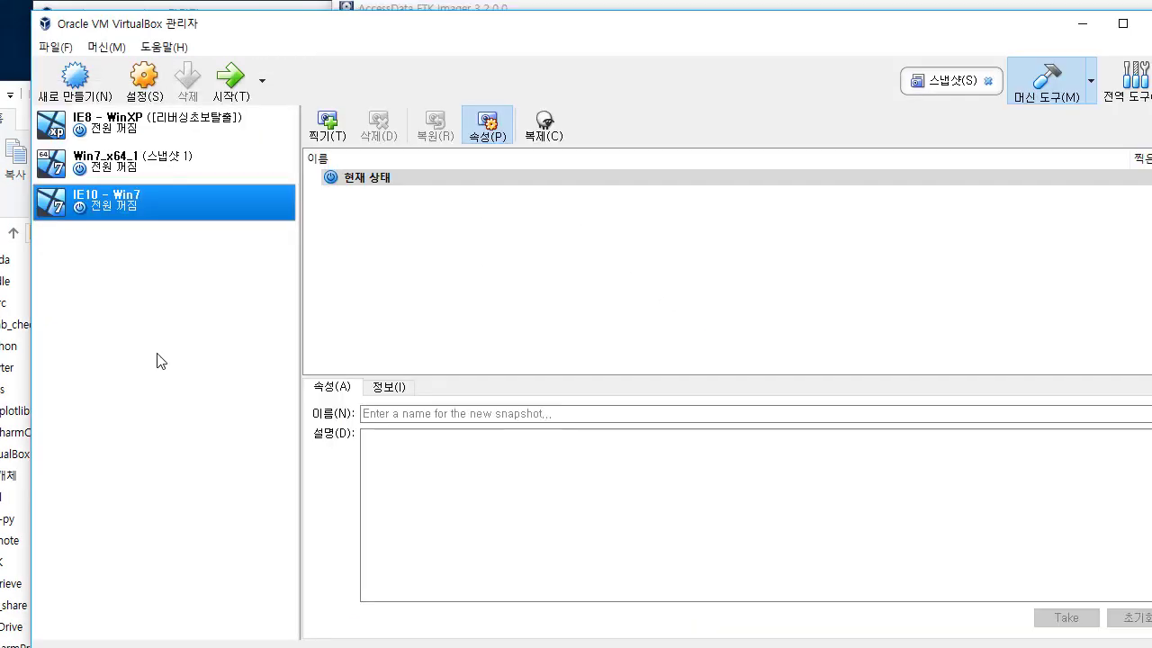
right_click(123, 206)
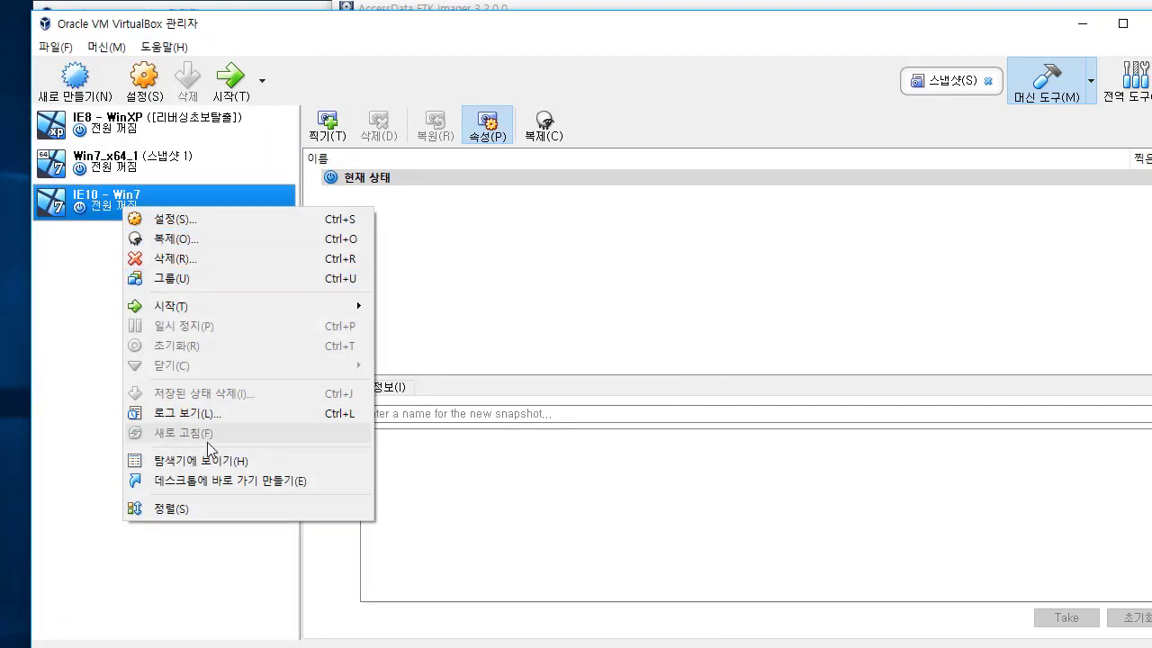
left_click(209, 464)
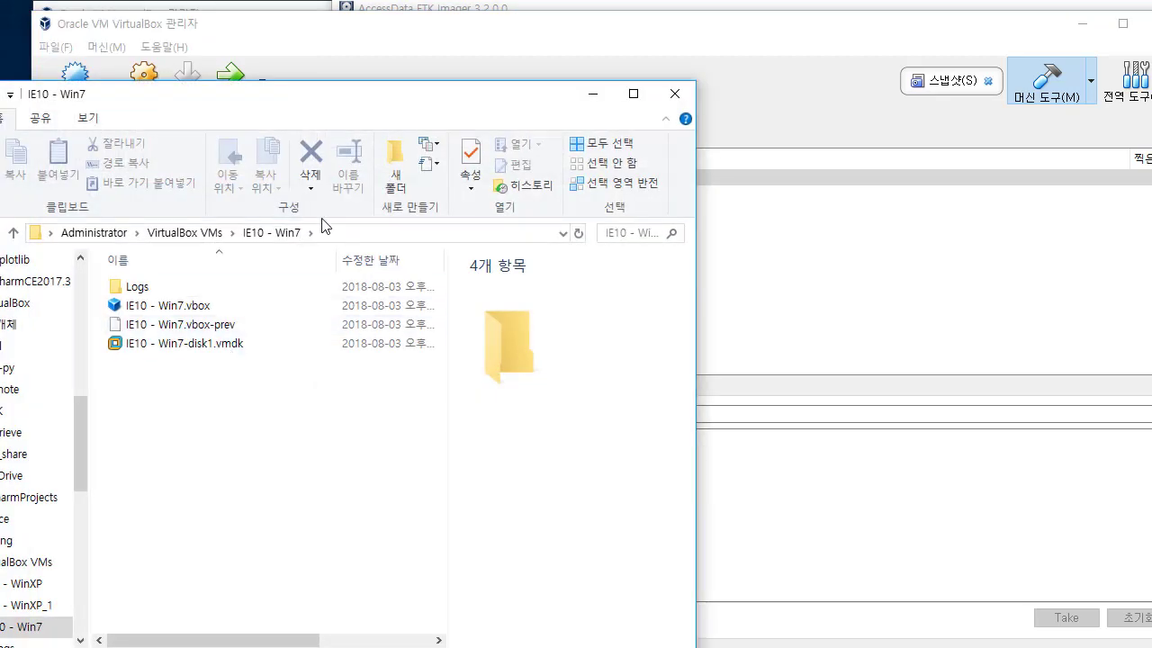
left_click(345, 236)
key("ctrl+c")
key("alt+Tab")
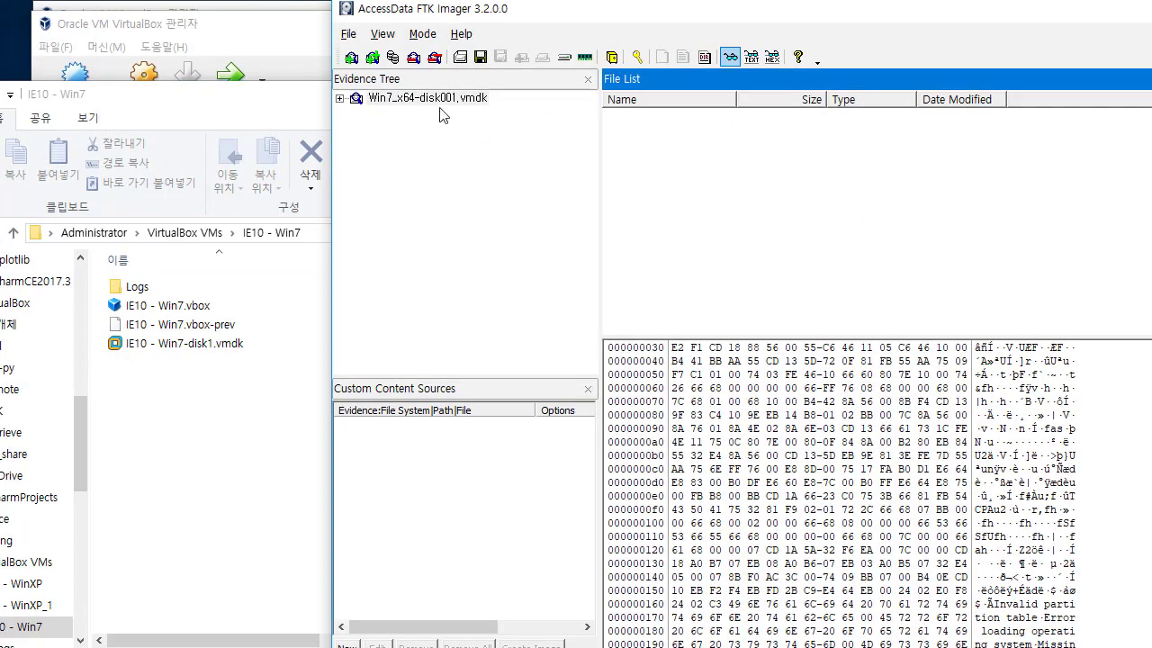
- Start adding another Image File evidence item and try the copied IE10 - Win7 folder path as its source
left_click(348, 33)
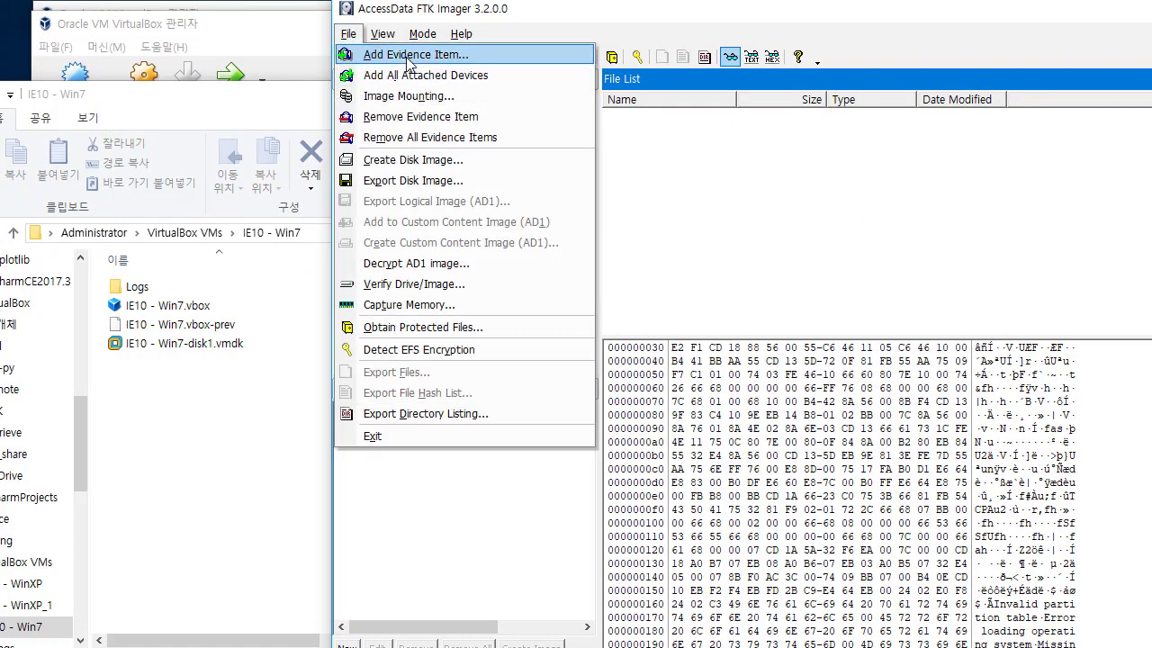
left_click(396, 48)
left_click(825, 317)
left_click(858, 344)
left_click(824, 317)
left_click(956, 510)
left_click(941, 300)
key("ctrl+v")
left_click(969, 510)
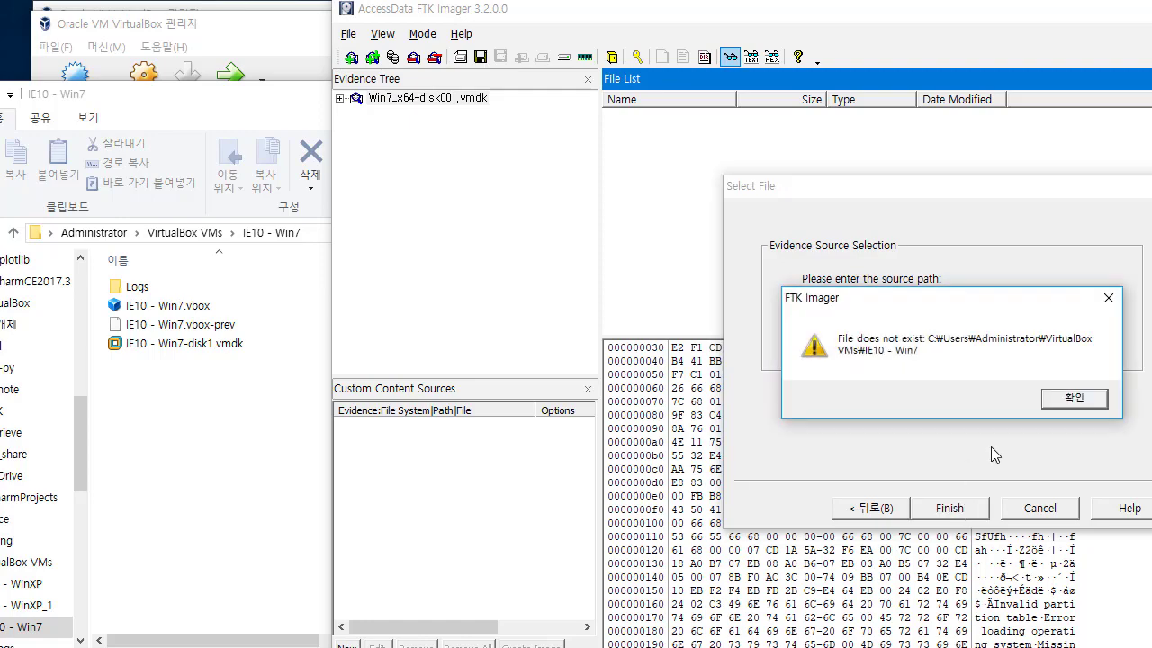
- Browse to IE10 - Win7-disk1.vmdk as the source instead and finish adding it as evidence
left_click(1073, 398)
left_click(1048, 336)
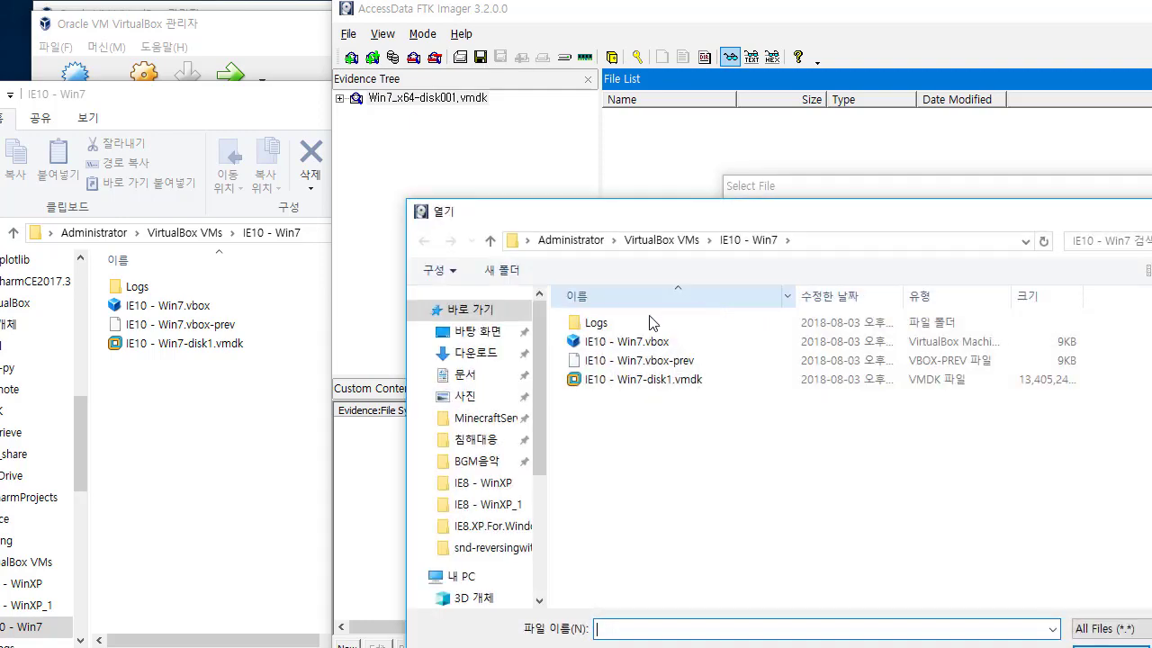
double_click(644, 379)
left_click(969, 510)
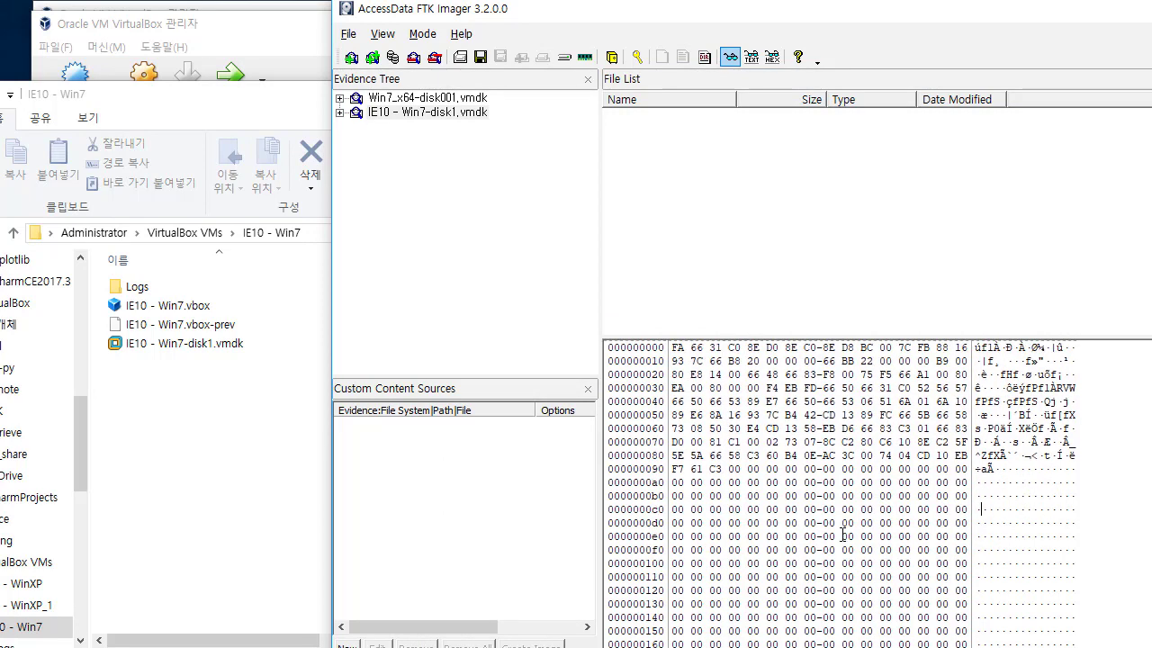
- Examine the boot sector of IE10 - Win7-disk1.vmdk and the bytes following offset 1f0 in the hex view
left_click_drag(824, 493, 810, 518)
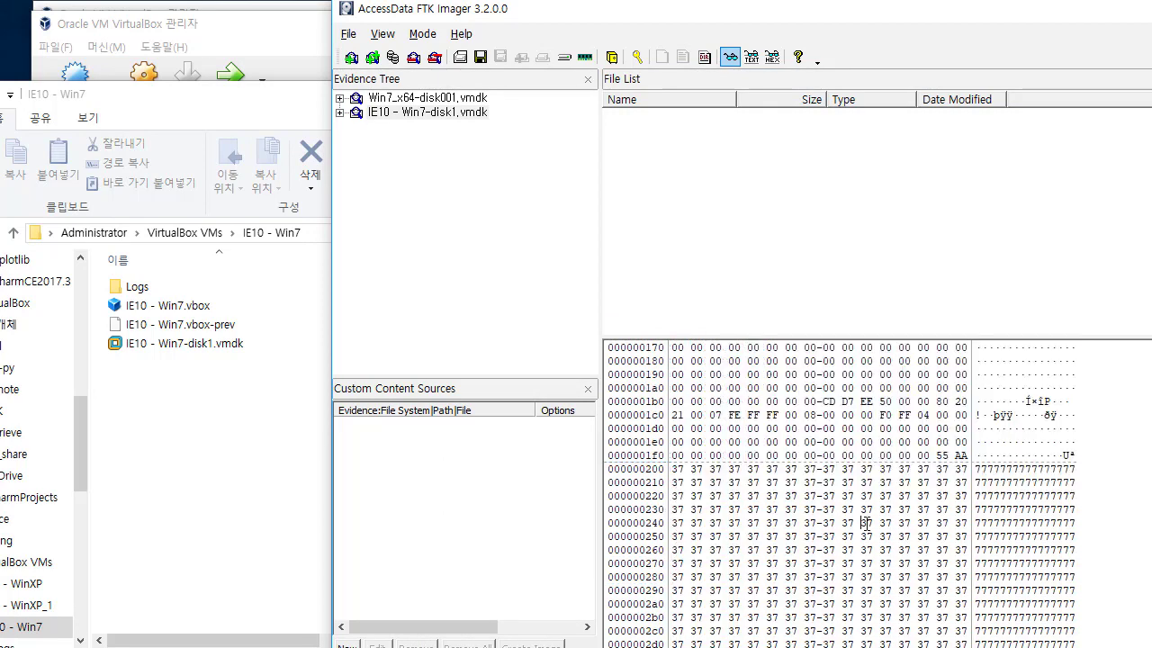
left_click_drag(671, 25, 556, 26)
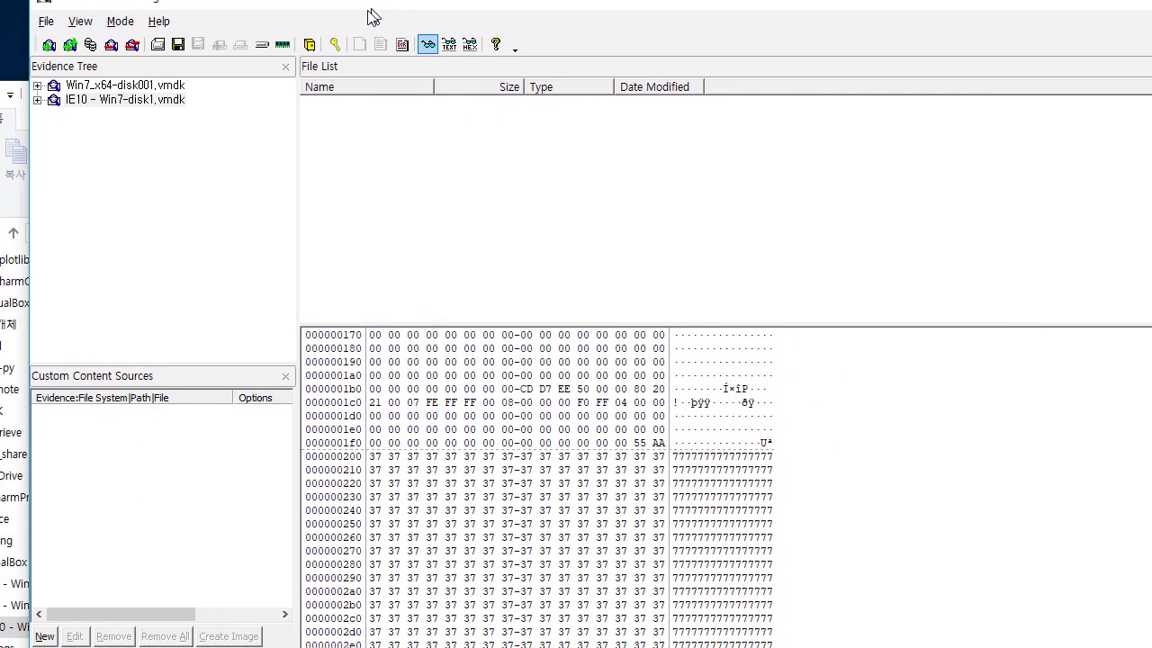
left_click(121, 101)
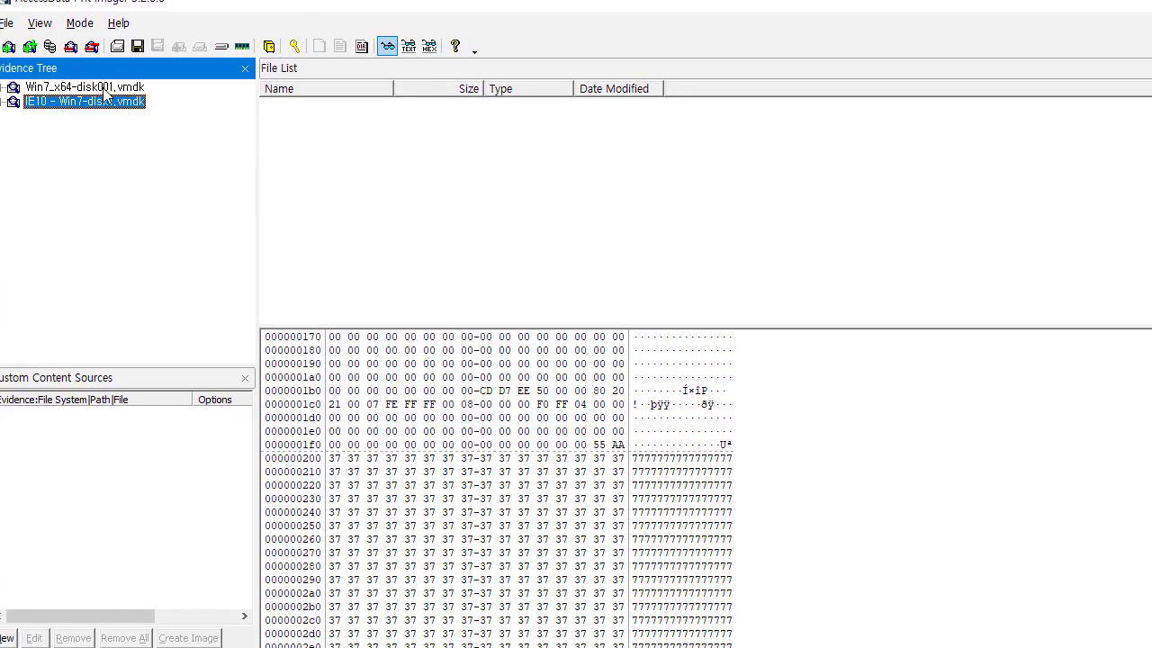
left_click(106, 87)
left_click(101, 103)
left_click(509, 442)
left_click_drag(486, 420, 543, 512)
scroll(543, 512, "down", 2)
scroll(544, 512, "down", 7)
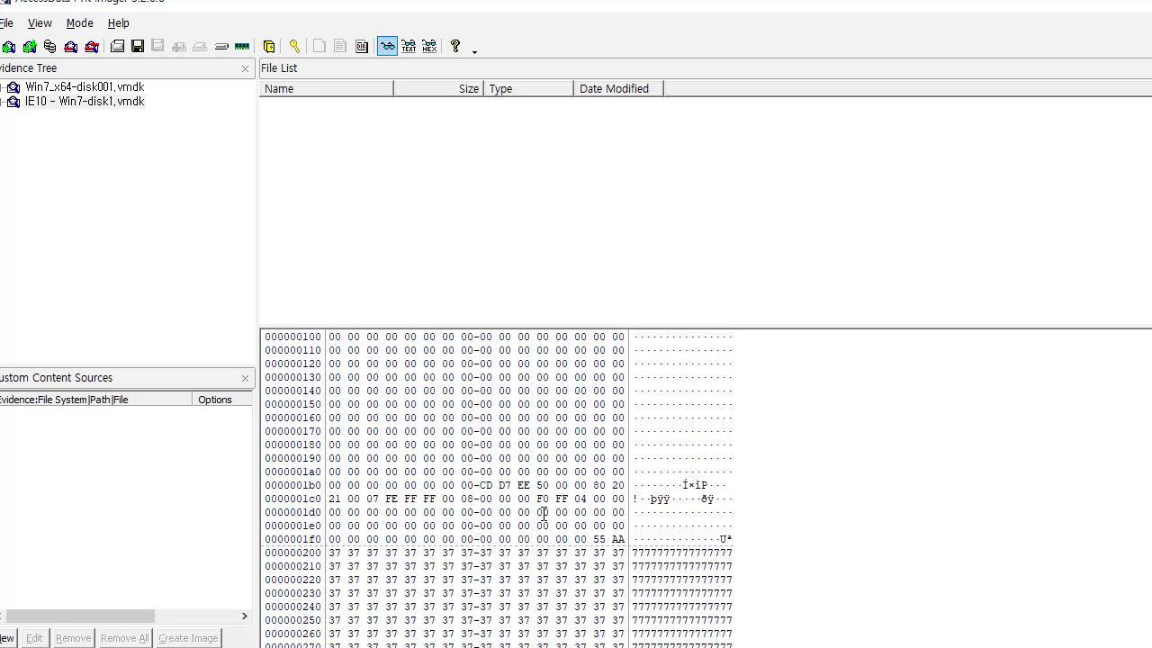
- Highlight a block of the repeated 37 bytes from row 210 to row 290, keeping the folder window out of the way
left_click_drag(351, 454, 573, 512)
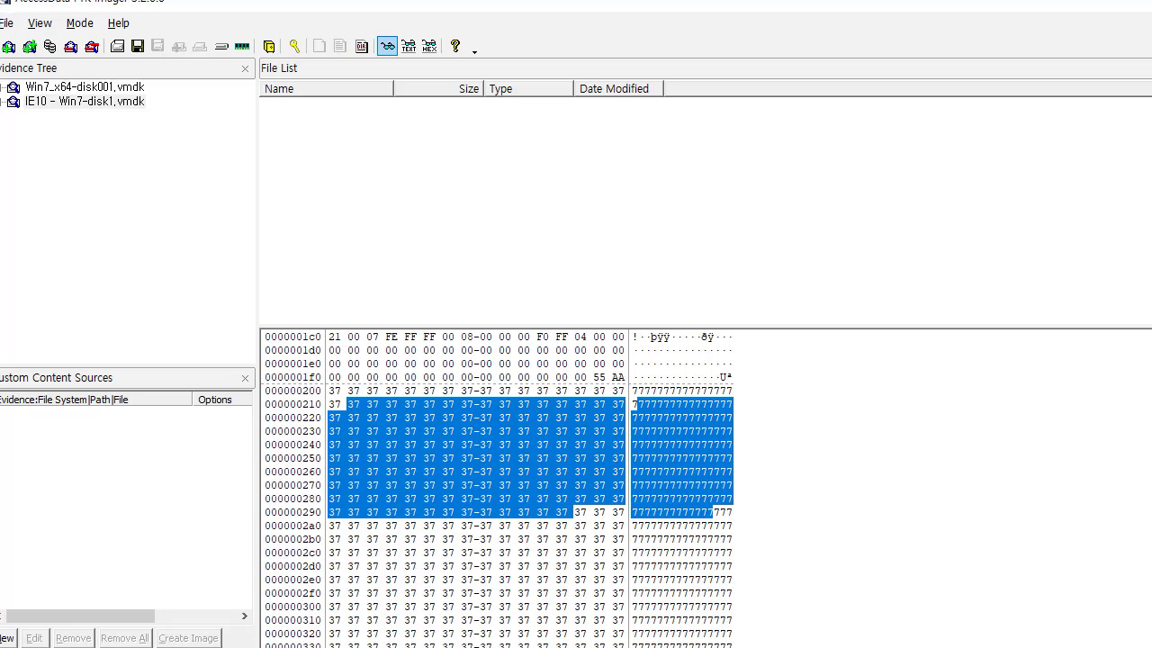
key("alt+Tab")
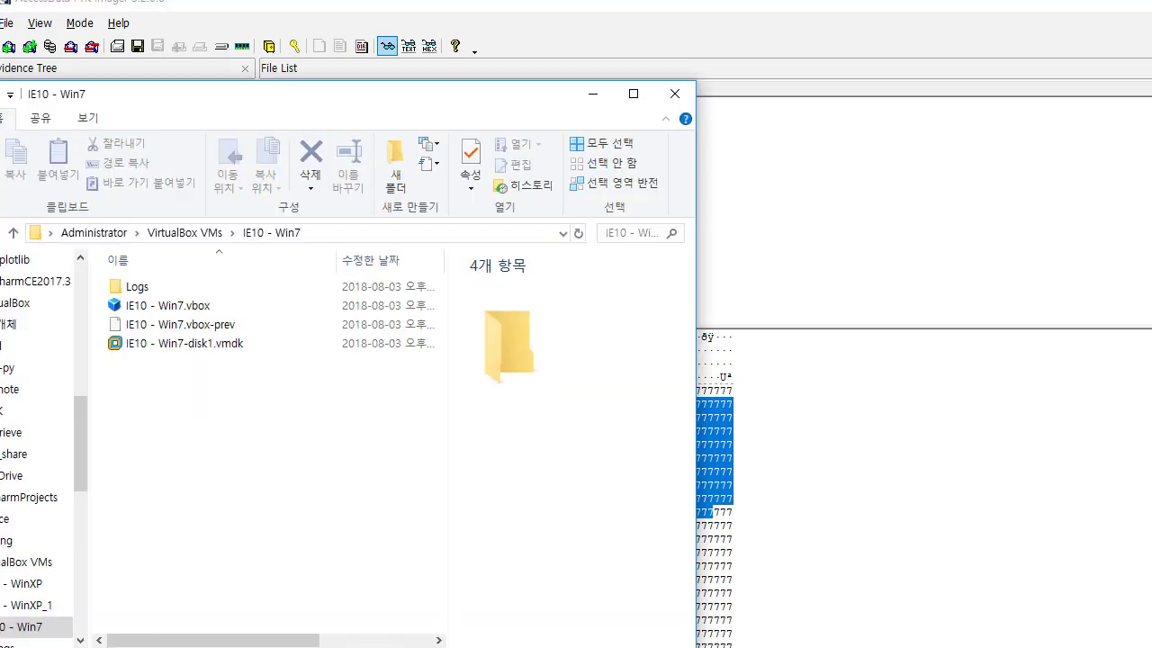
left_click_drag(183, 95, 183, 647)
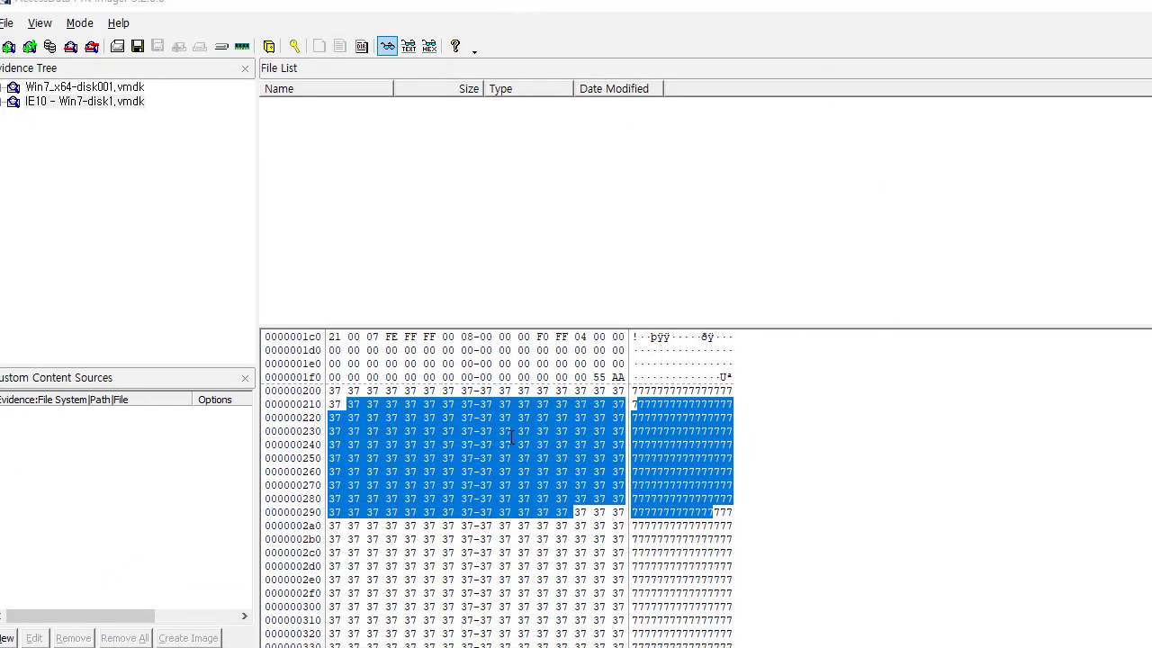
- Highlight the entire boot sector of IE10 - Win7-disk1.vmdk, from offset 1ff back to 000
left_click(442, 445)
scroll(553, 471, "up", 3)
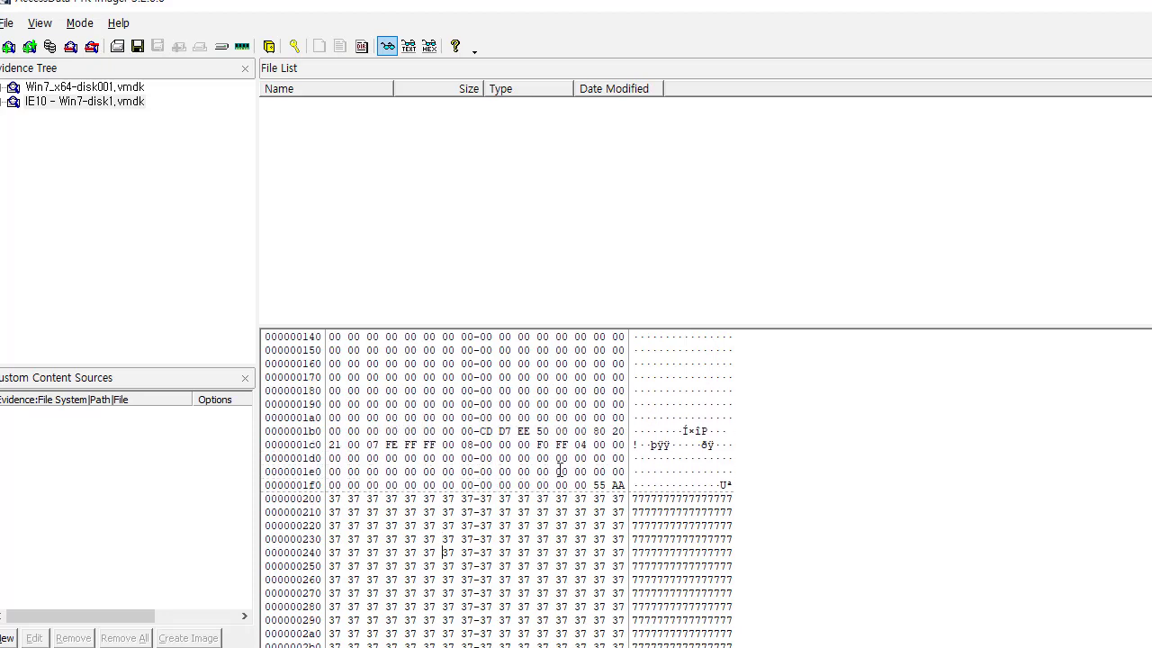
left_click_drag(619, 486, 253, 279)
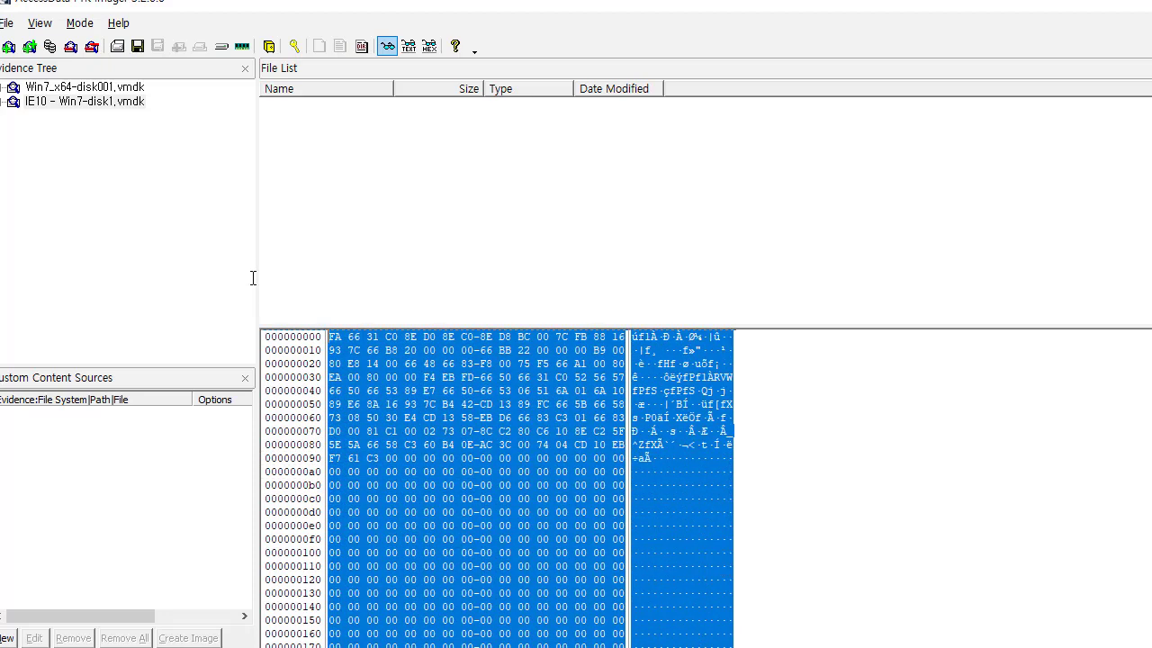
scroll(311, 345, "down", 5)
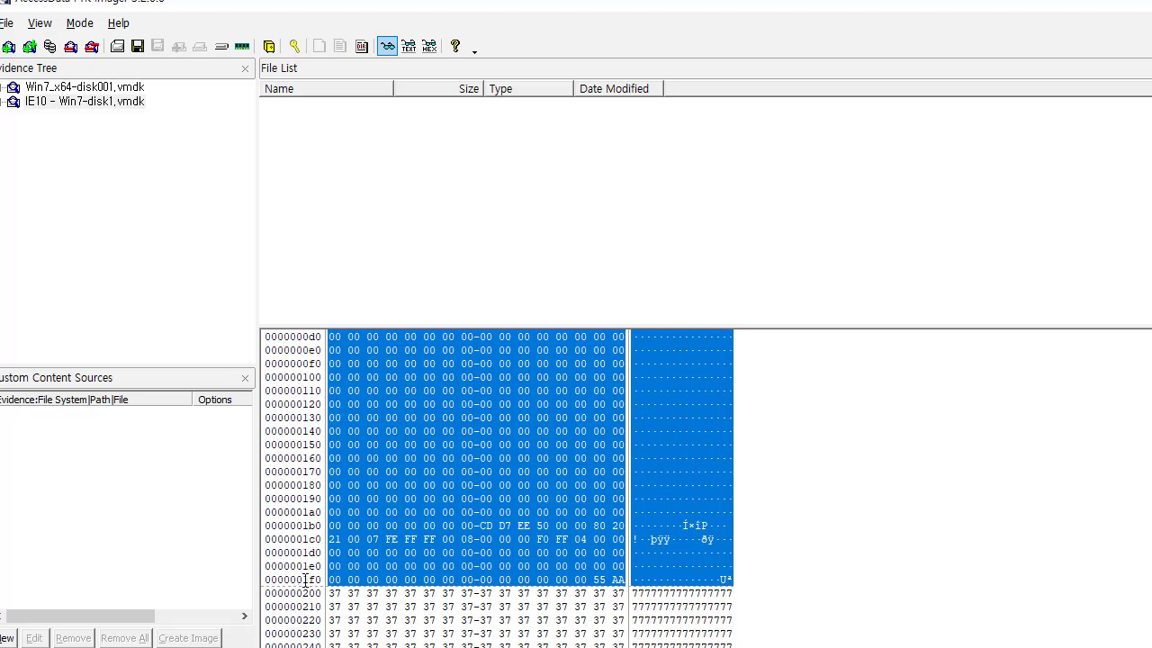
left_click(304, 594)
left_click_drag(621, 580, 309, 261)
scroll(454, 482, "down", 3)
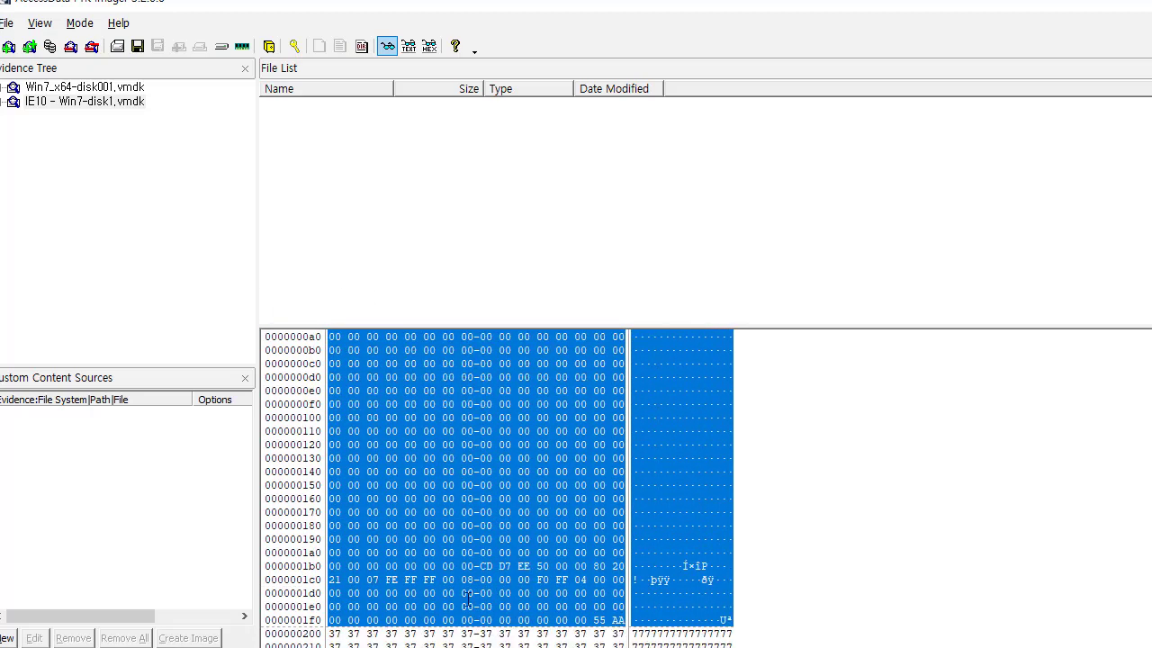
scroll(432, 531, "down", 5)
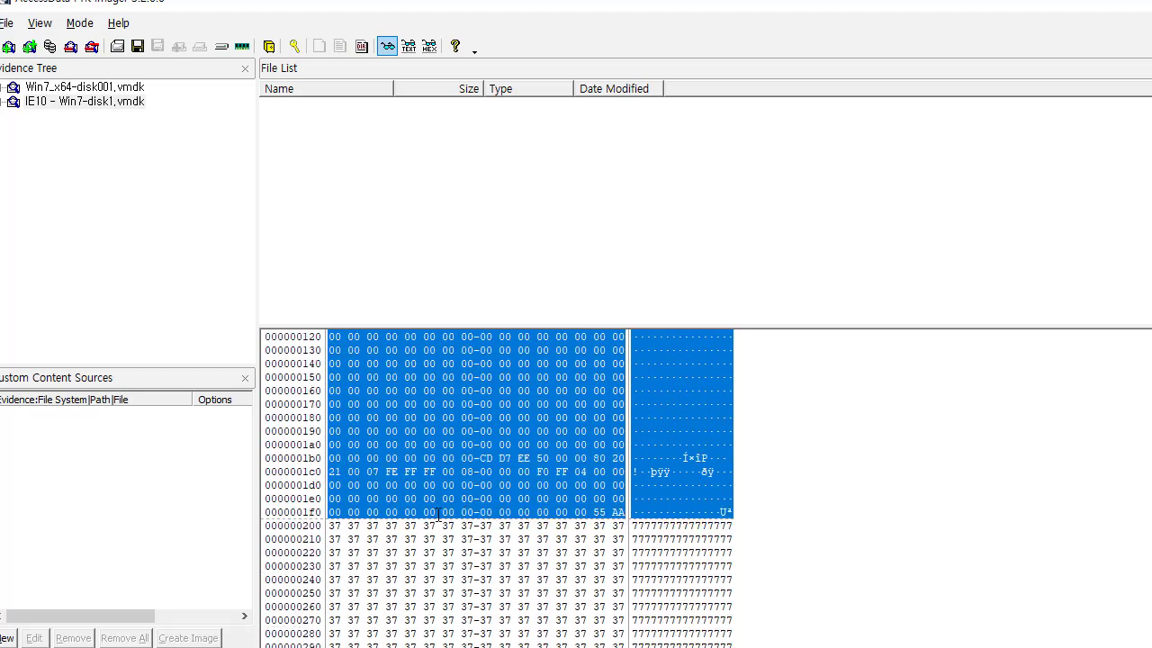
- Examine the 37-filled sectors after the boot sector and highlight the first rows of the code that follows them
scroll(526, 501, "down", 3)
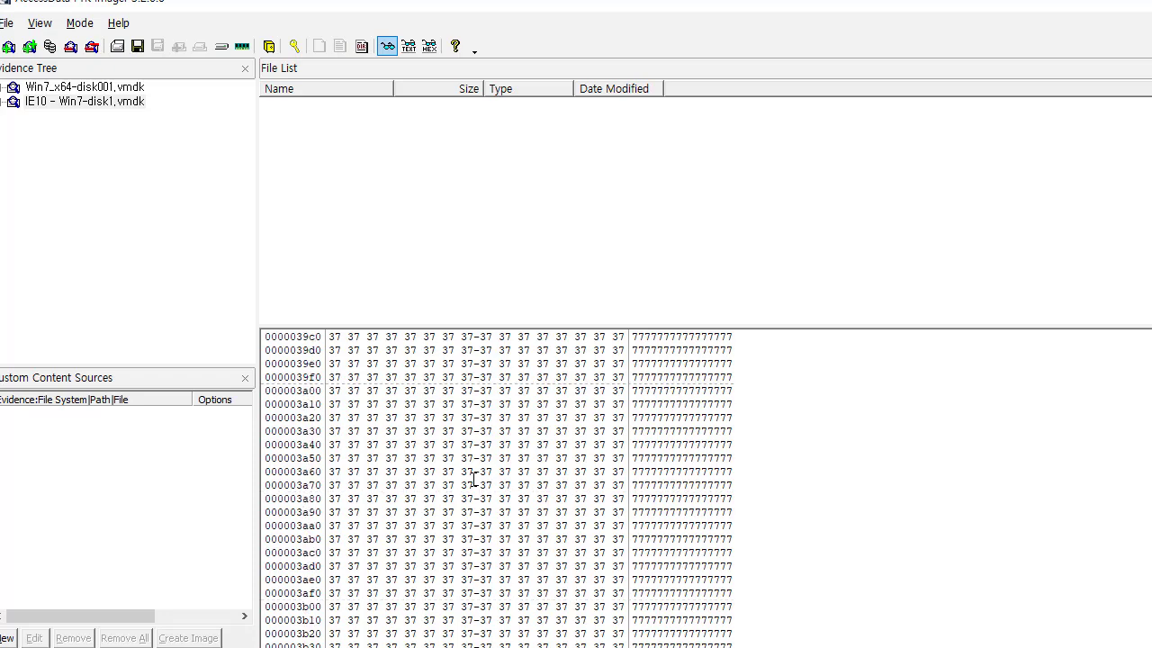
scroll(475, 479, "down", 20)
scroll(474, 481, "up", 8)
scroll(475, 481, "down", 8)
left_click_drag(329, 391, 491, 579)
scroll(687, 568, "down", 6)
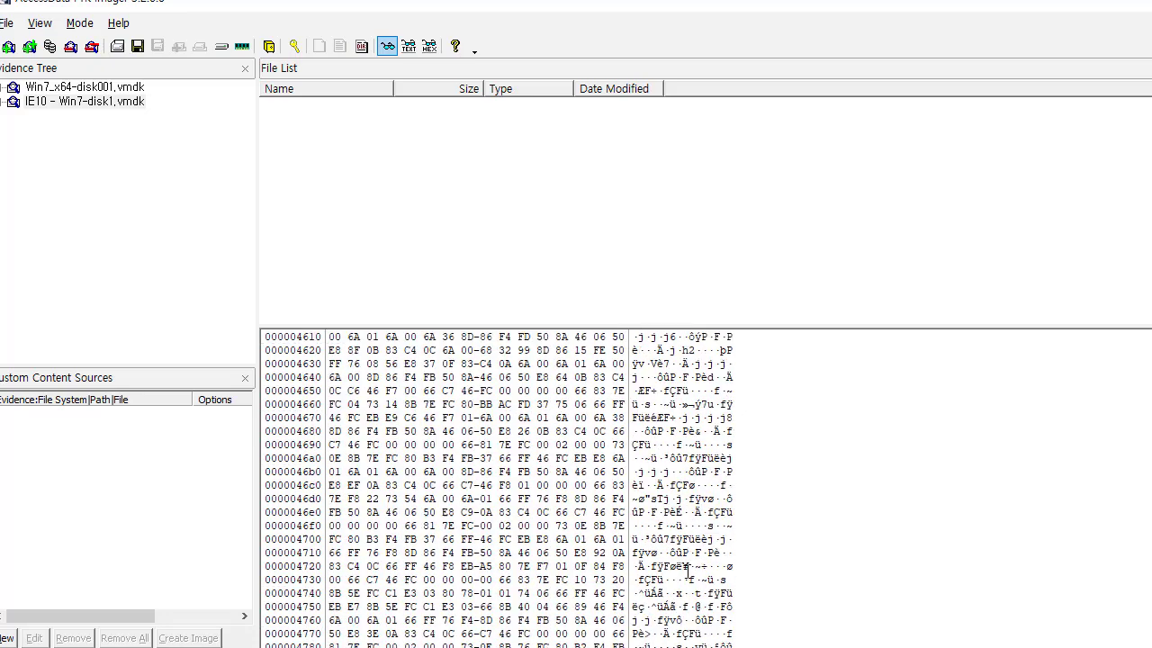
- Go through the code area and highlight successive stretches of it down to row 5380
scroll(686, 569, "up", 4)
scroll(687, 567, "down", 14)
scroll(688, 569, "down", 2)
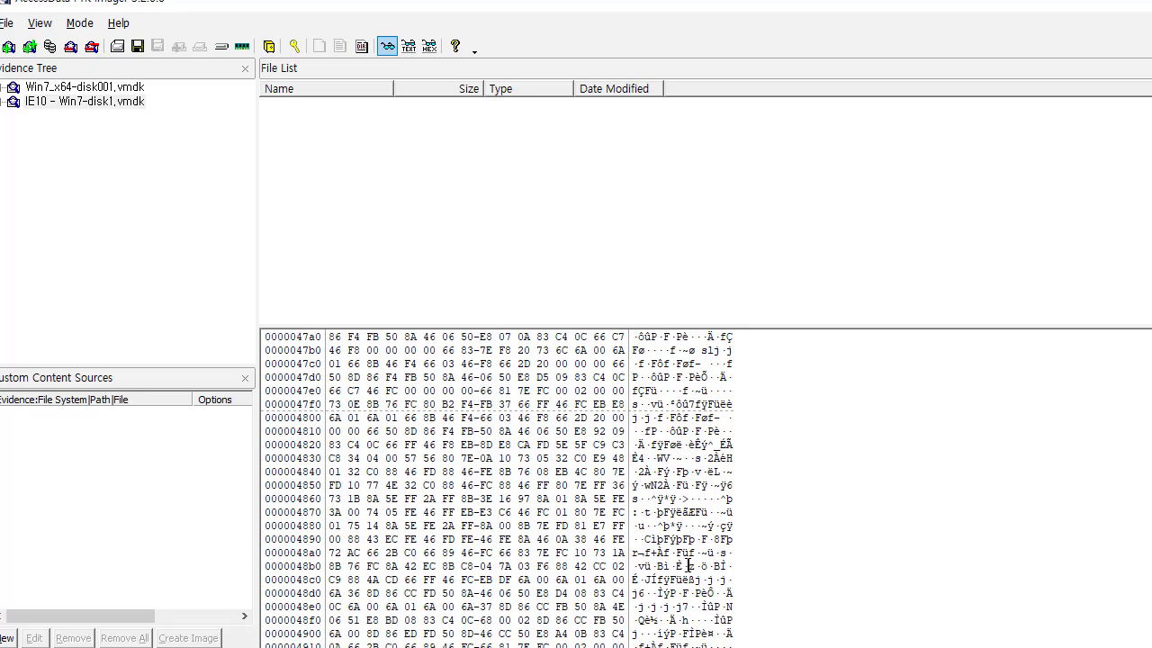
left_click(688, 569, "shift")
scroll(688, 567, "down", 5)
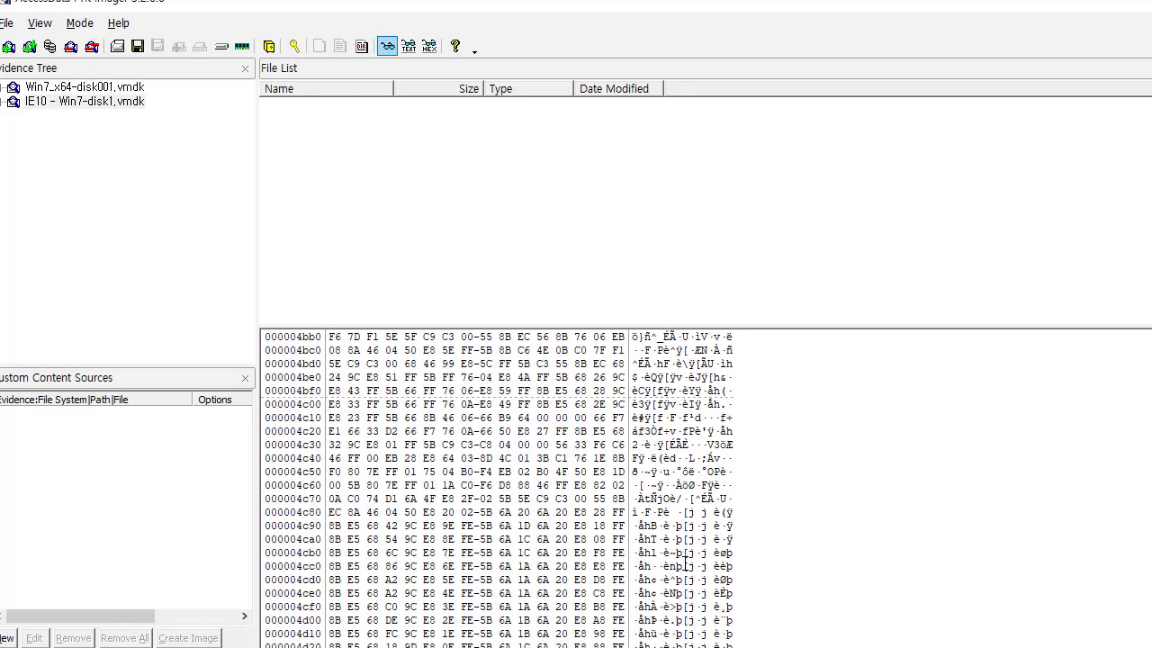
scroll(684, 565, "down", 6)
scroll(656, 555, "down", 5)
scroll(644, 549, "up", 3)
scroll(633, 544, "down", 4)
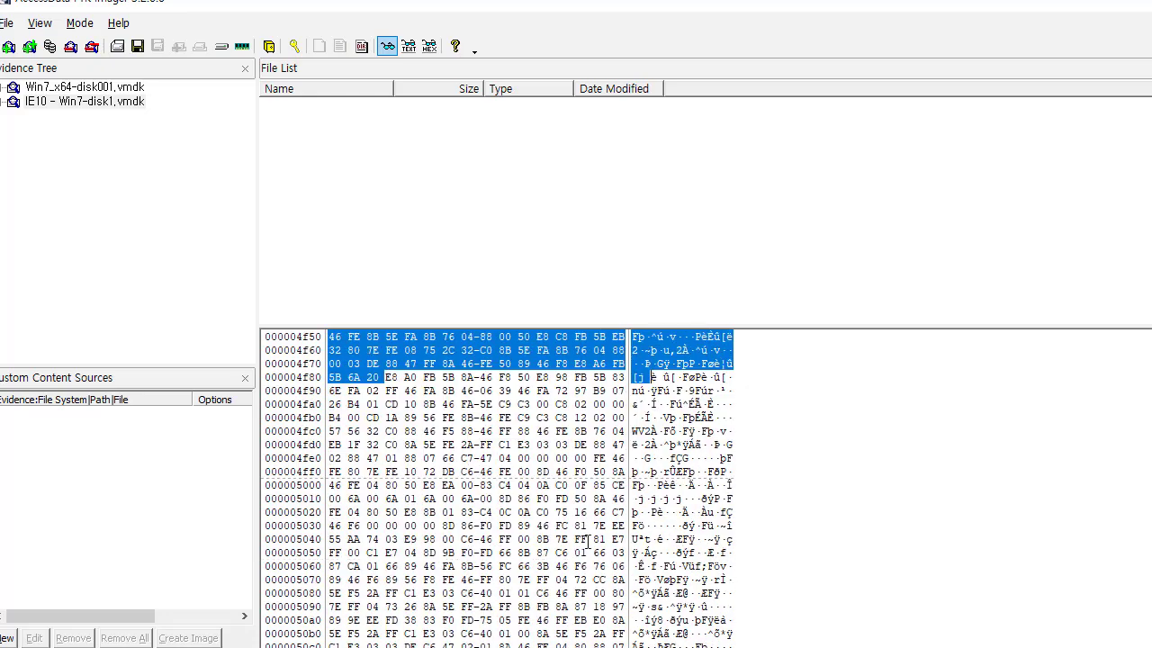
scroll(683, 565, "down", 9)
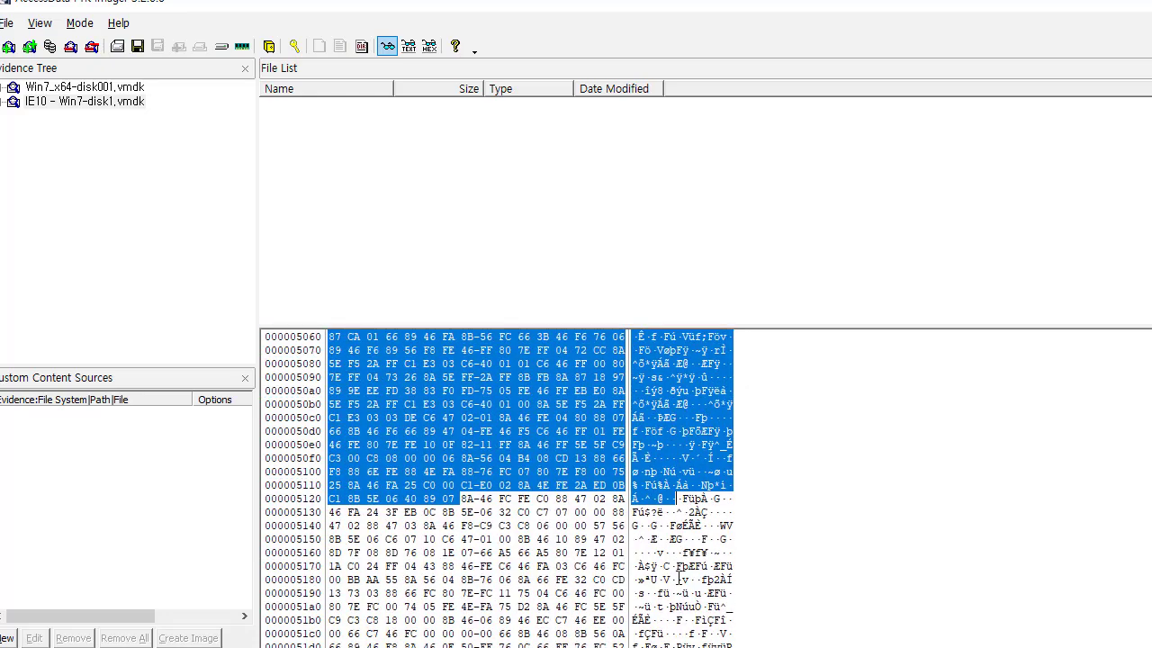
scroll(678, 576, "down", 1)
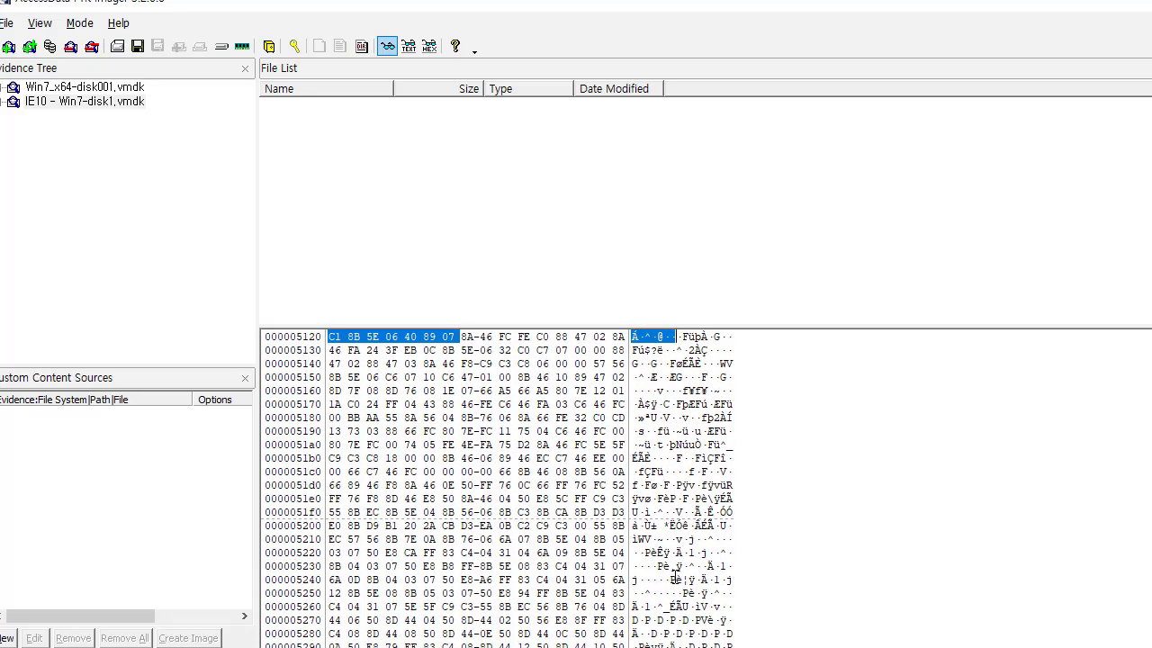
scroll(674, 577, "down", 8)
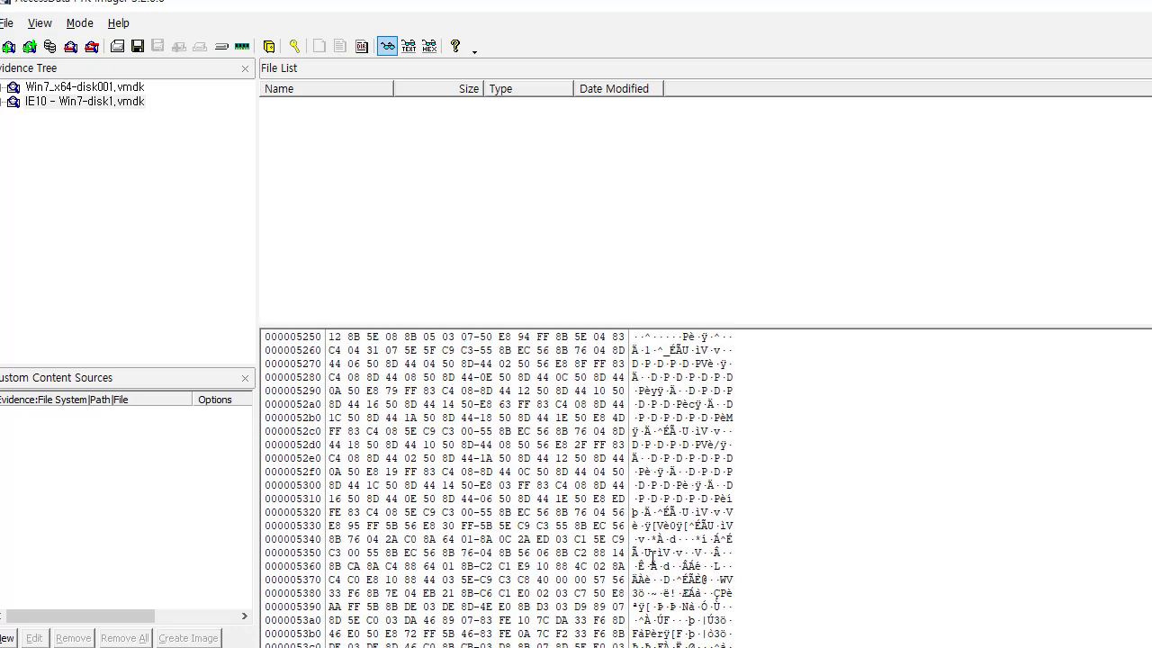
left_click(664, 538, "shift")
scroll(544, 559, "down", 3)
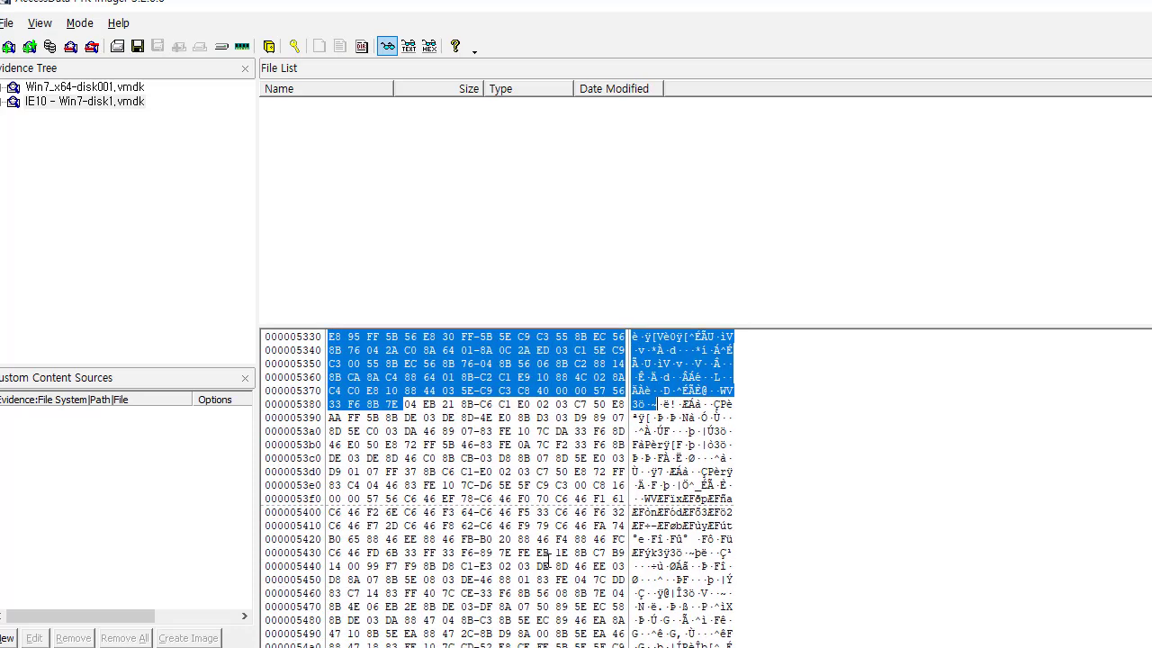
scroll(544, 560, "down", 1)
- Clear the selection and examine the remaining bytes down to the sector starting at offset 7000
left_click(544, 560)
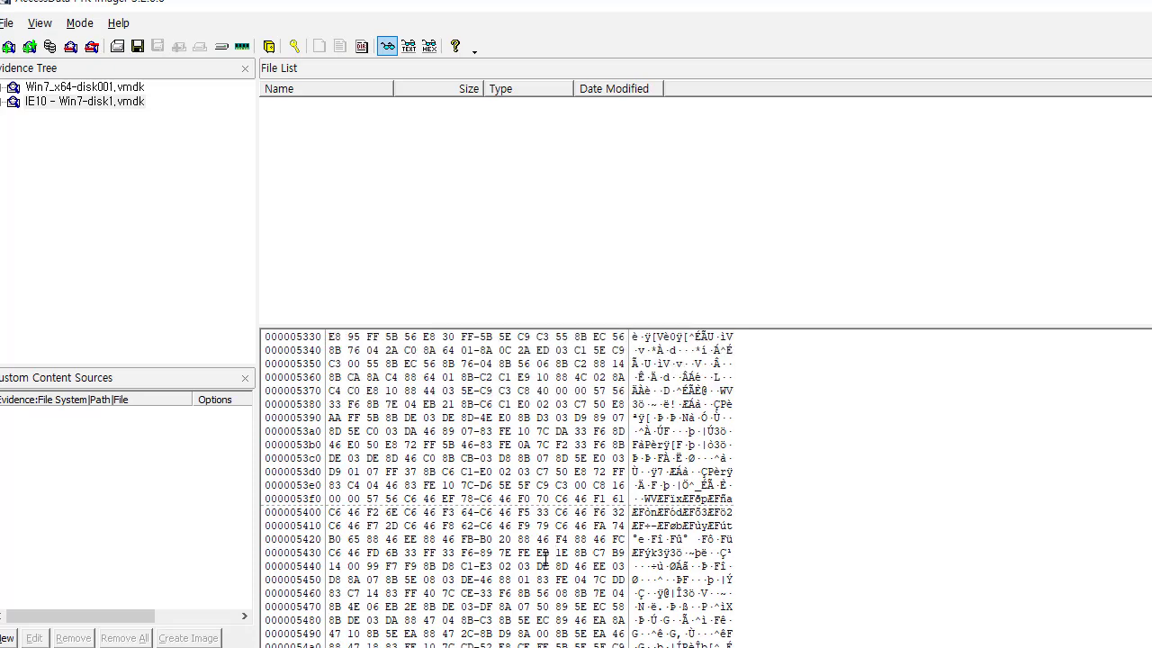
scroll(545, 560, "down", 20)
scroll(545, 559, "down", 15)
scroll(544, 560, "down", 15)
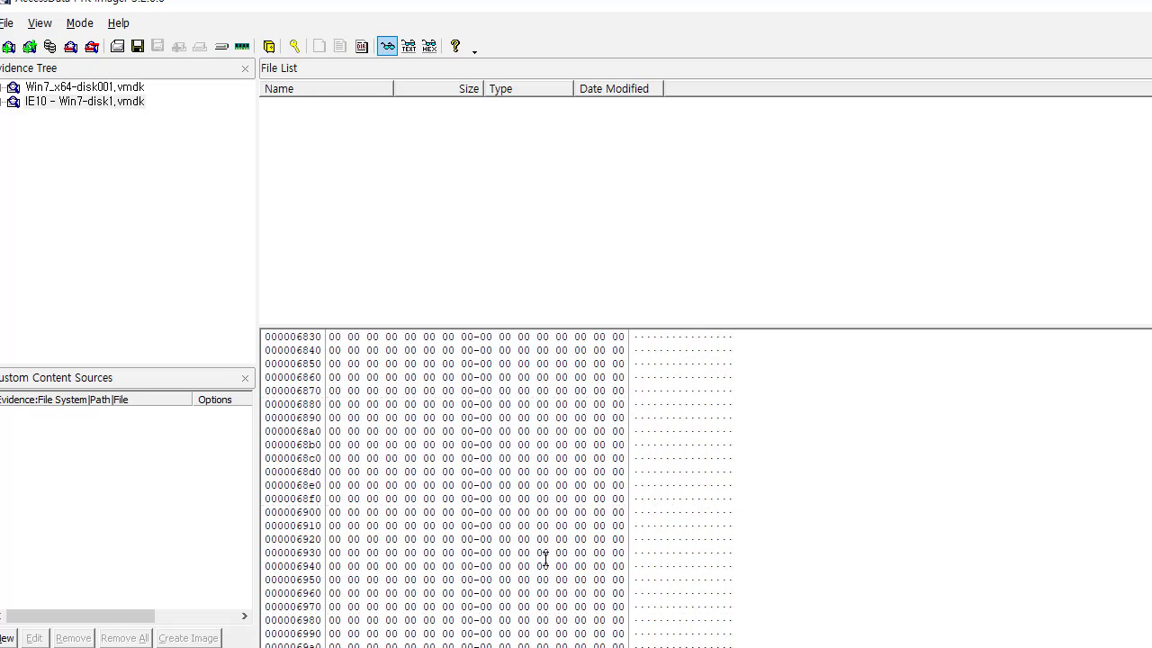
scroll(545, 560, "down", 4)
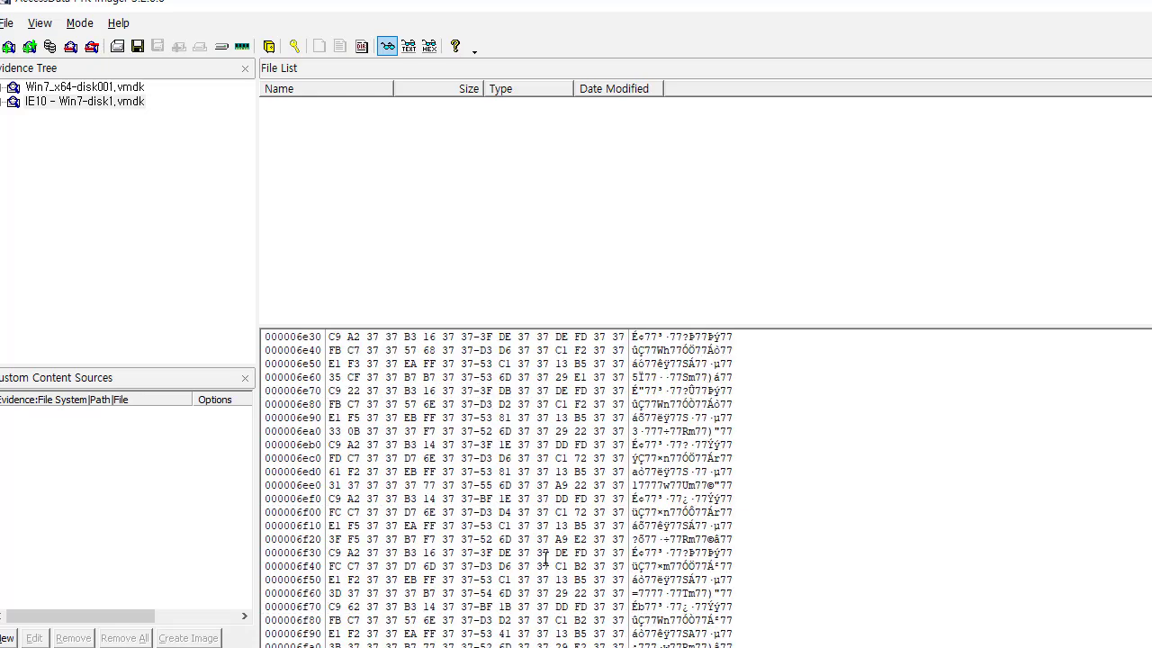
scroll(545, 559, "down", 4)
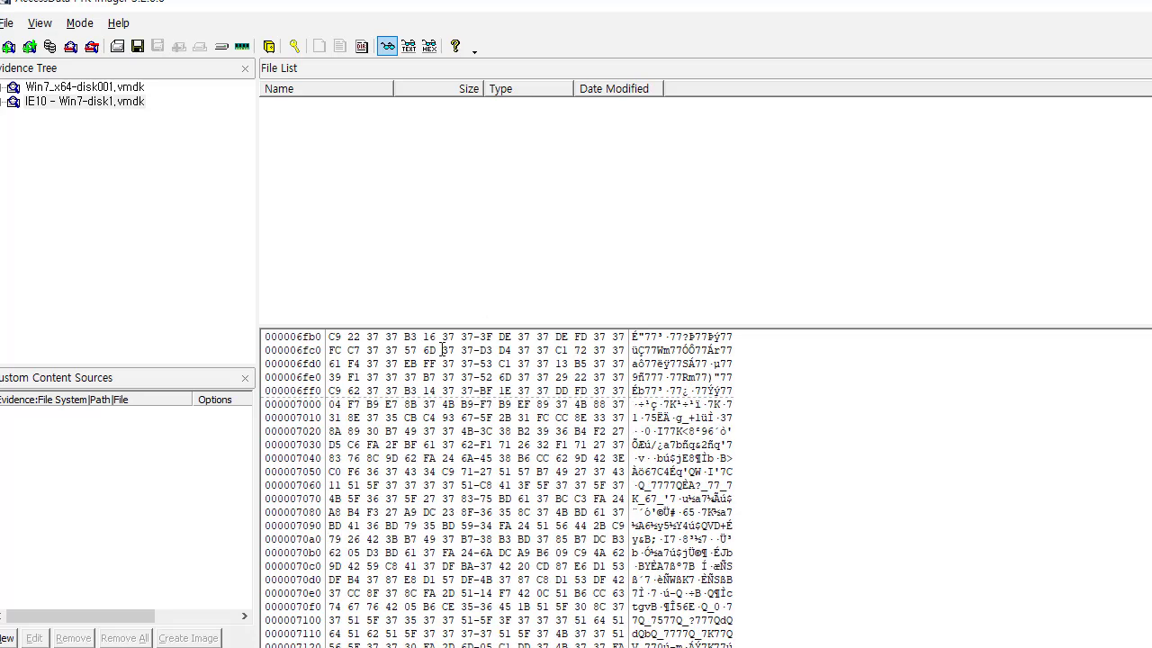
- Highlight the full sector from offset 7000 to 71ff, and clear the highlighting after reviewing its bytes
left_click_drag(333, 407, 623, 634)
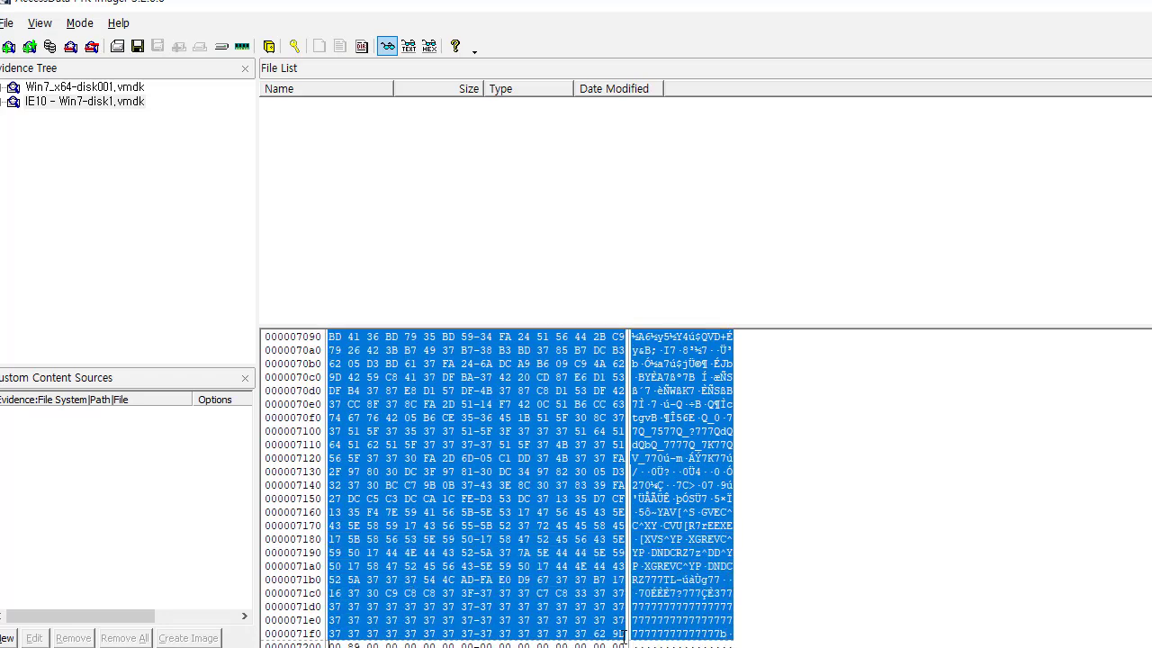
scroll(502, 540, "up", 4)
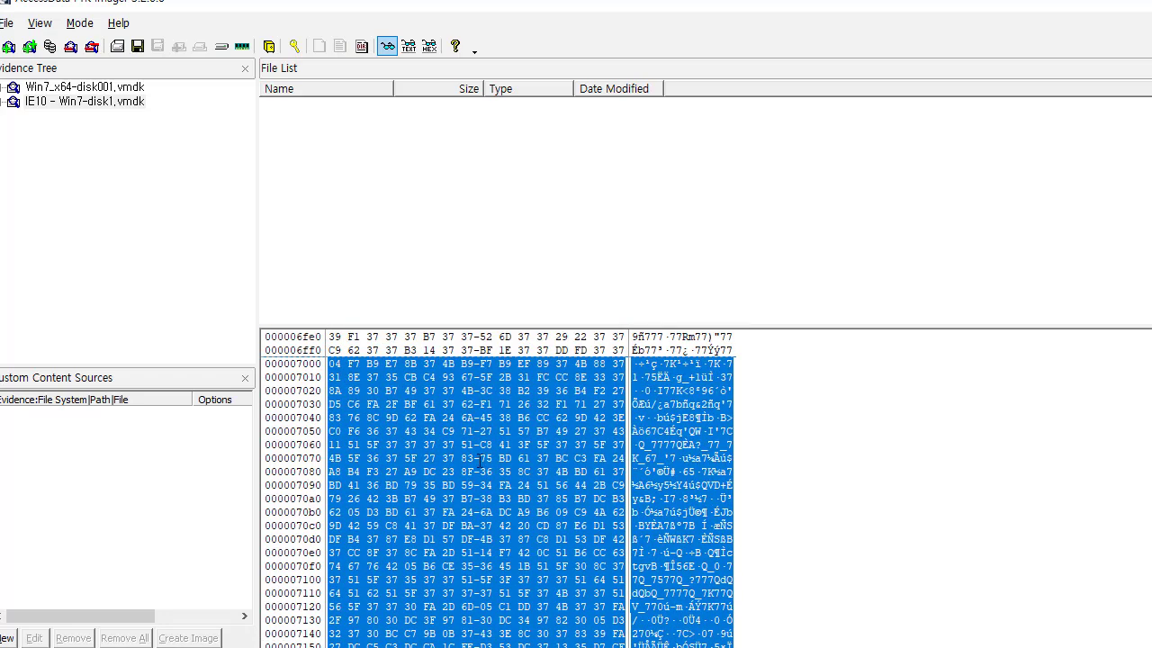
left_click(402, 430)
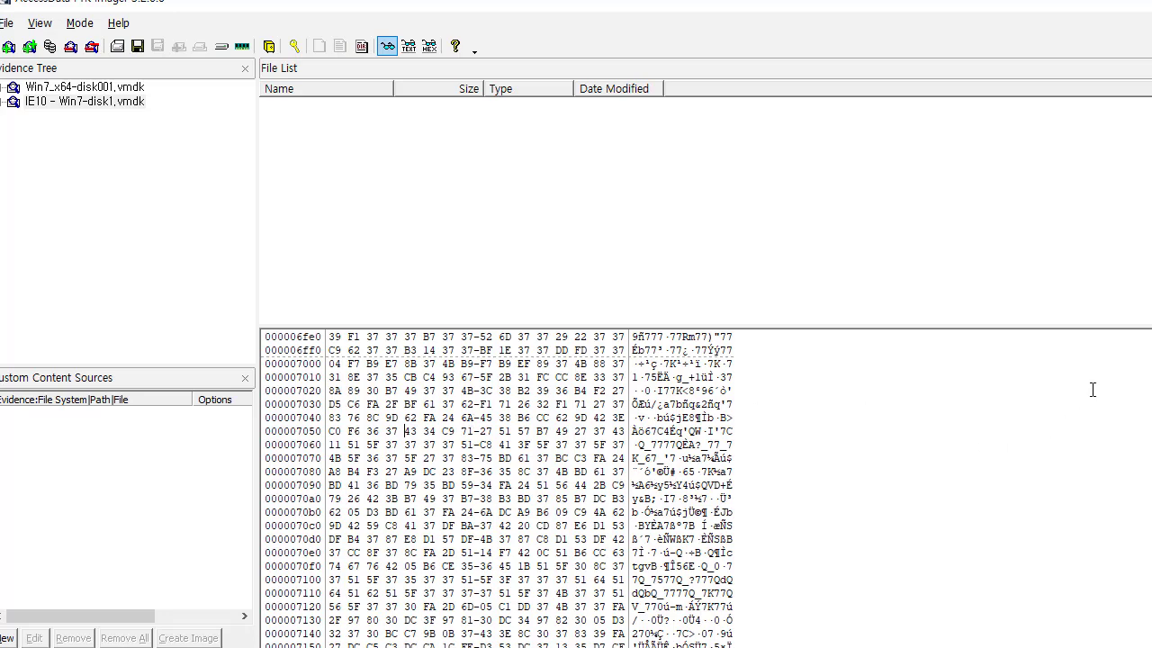
left_click_drag(341, 364, 592, 544)
left_click(846, 391)
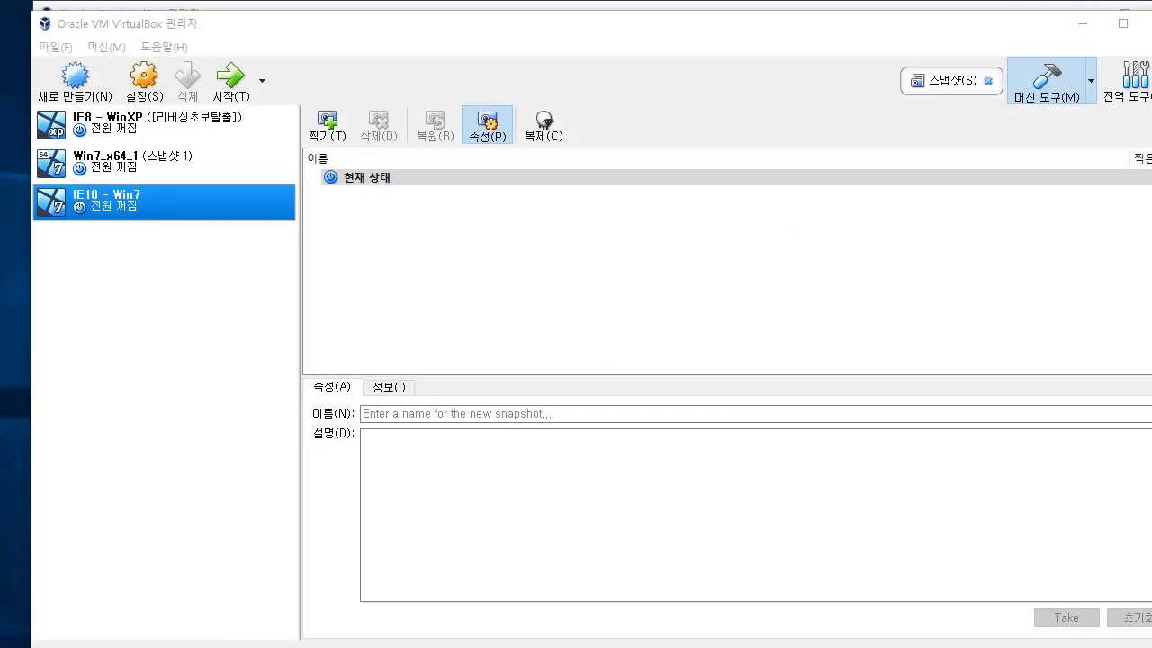
- Bring up the IE10 - Win7 folder window and launch HxD, placing both so the disk file is reachable
key("super+e")
left_click_drag(488, 391, 503, 191)
key("super")
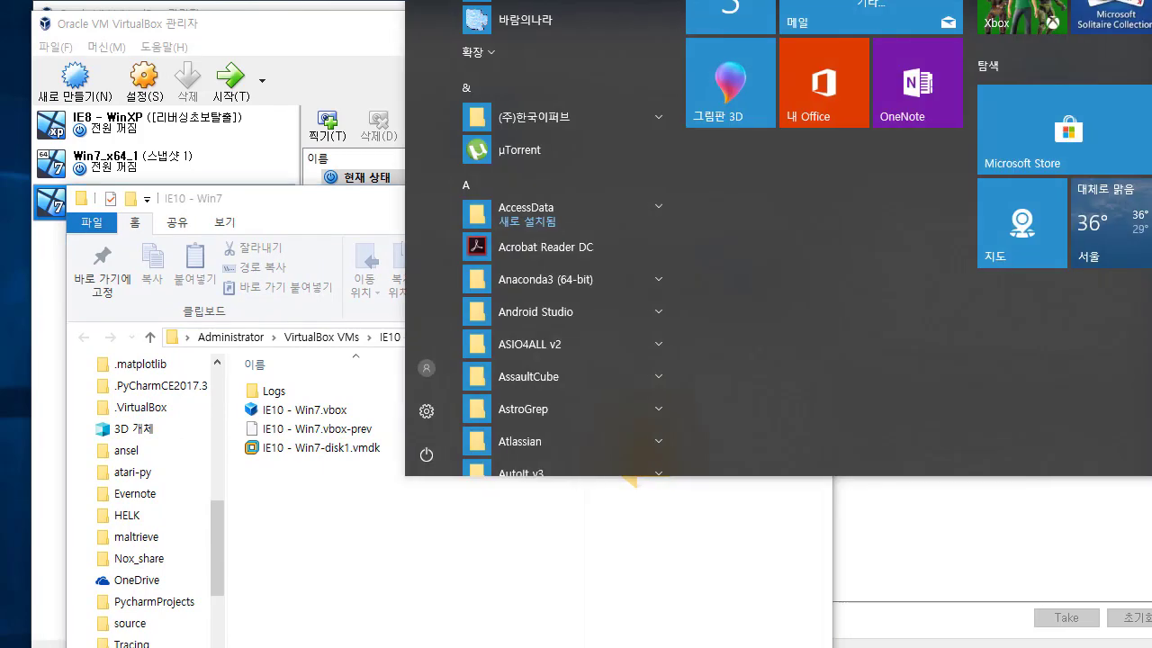
type("hxd")
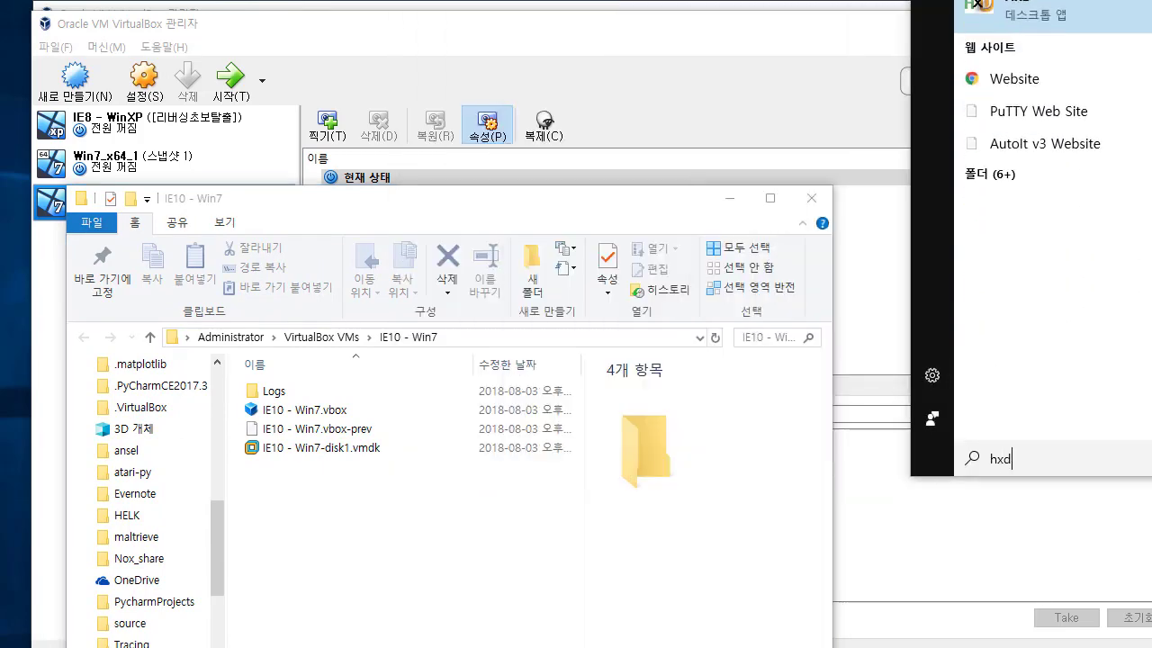
key("Return")
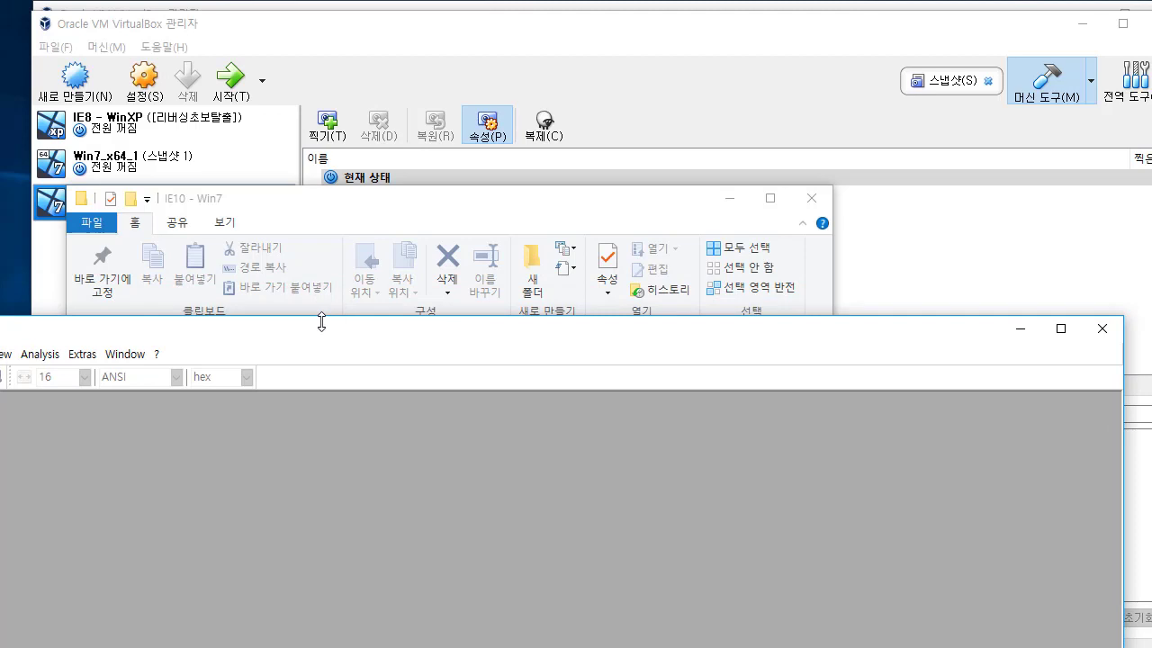
left_click_drag(321, 322, 774, 36)
left_click(312, 640)
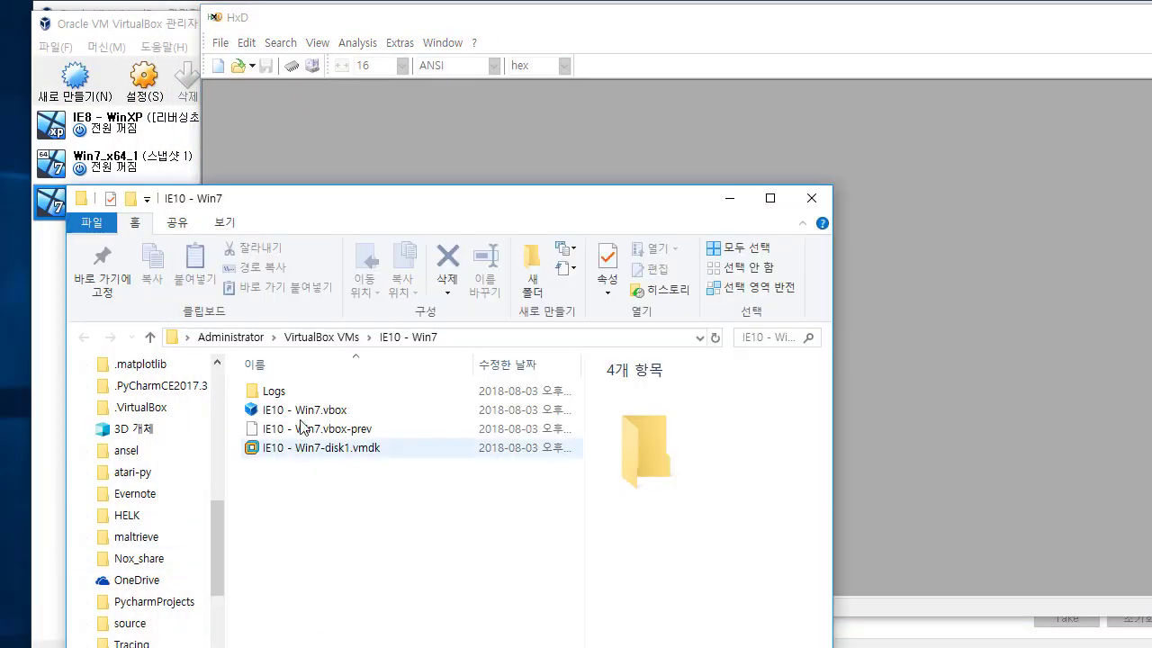
- Load IE10 - Win7-disk1.vmdk from the folder into HxD and maximize the editor window
left_click(369, 454)
left_click_drag(373, 463, 387, 155)
left_click_drag(396, 20, 196, 11)
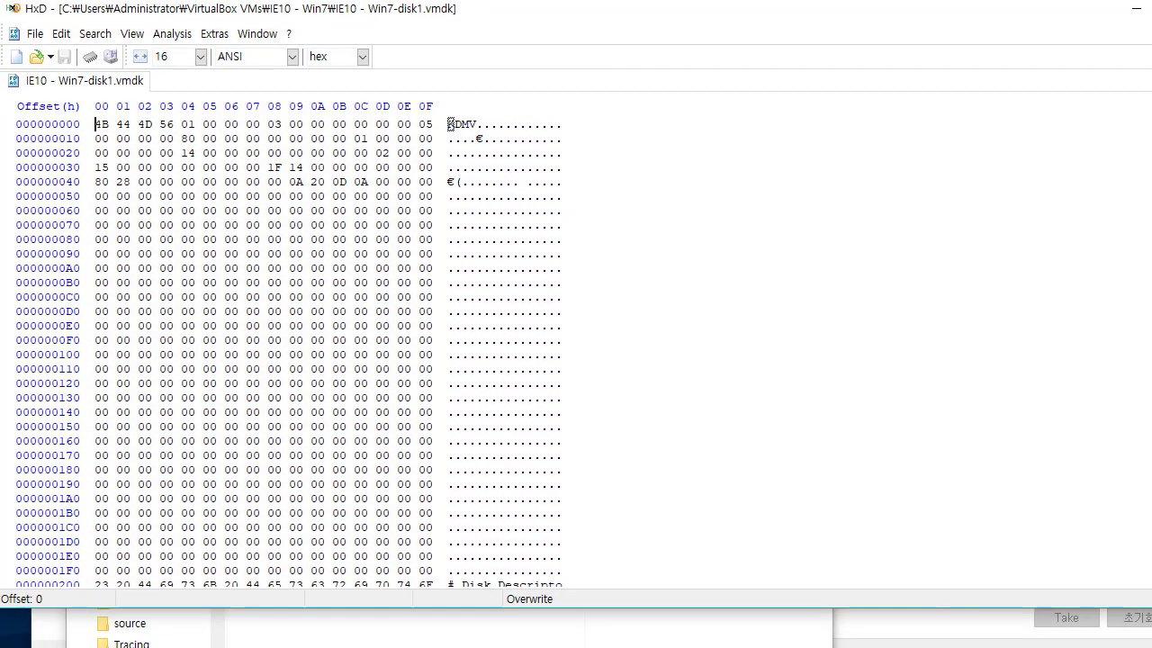
key("super+Up")
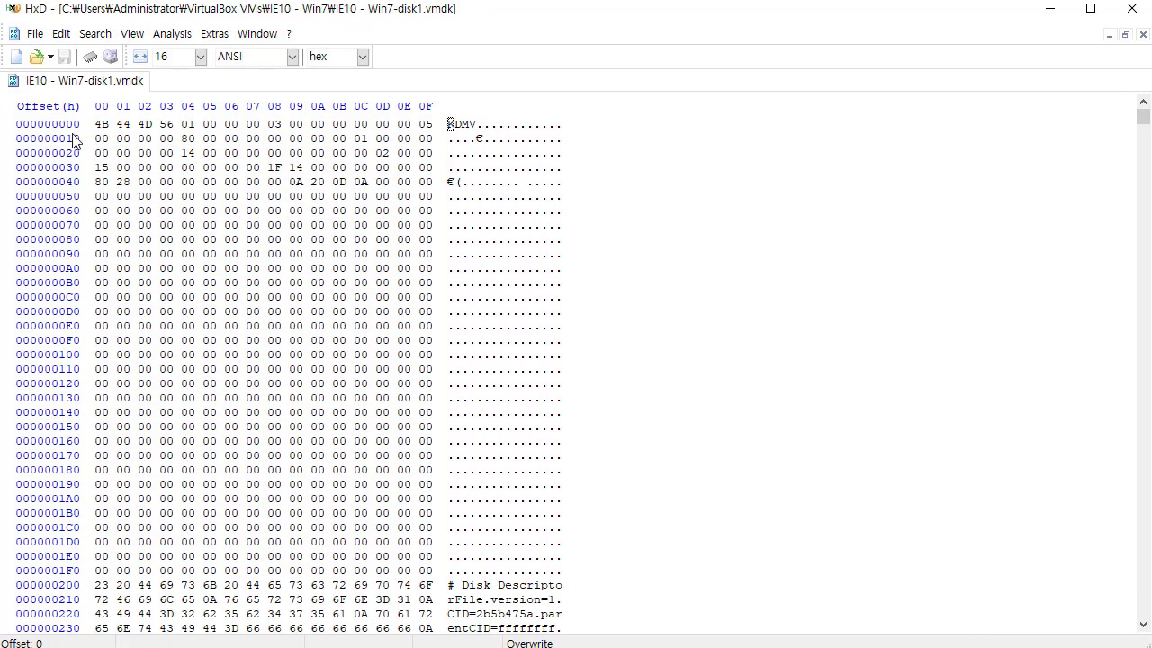
- Highlight the VMDK header block from offset 0 to 1FE, and mark the KDMV signature at its start
left_click_drag(101, 125, 432, 139)
left_click(406, 571, "shift")
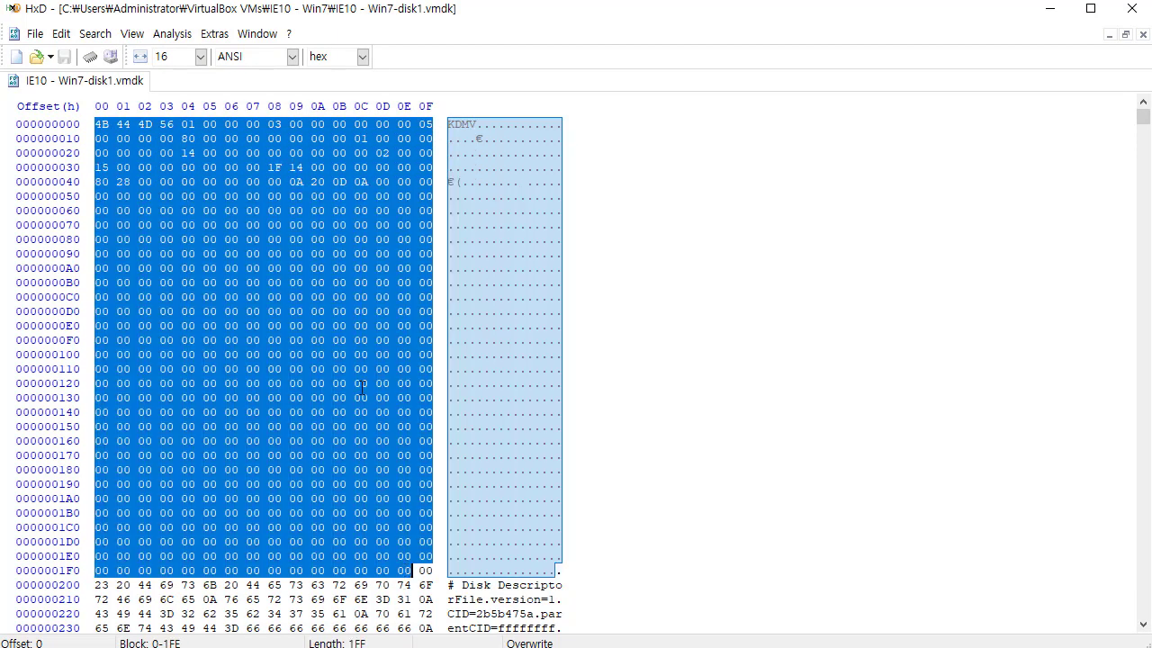
left_click(363, 386)
left_click_drag(477, 126, 447, 125)
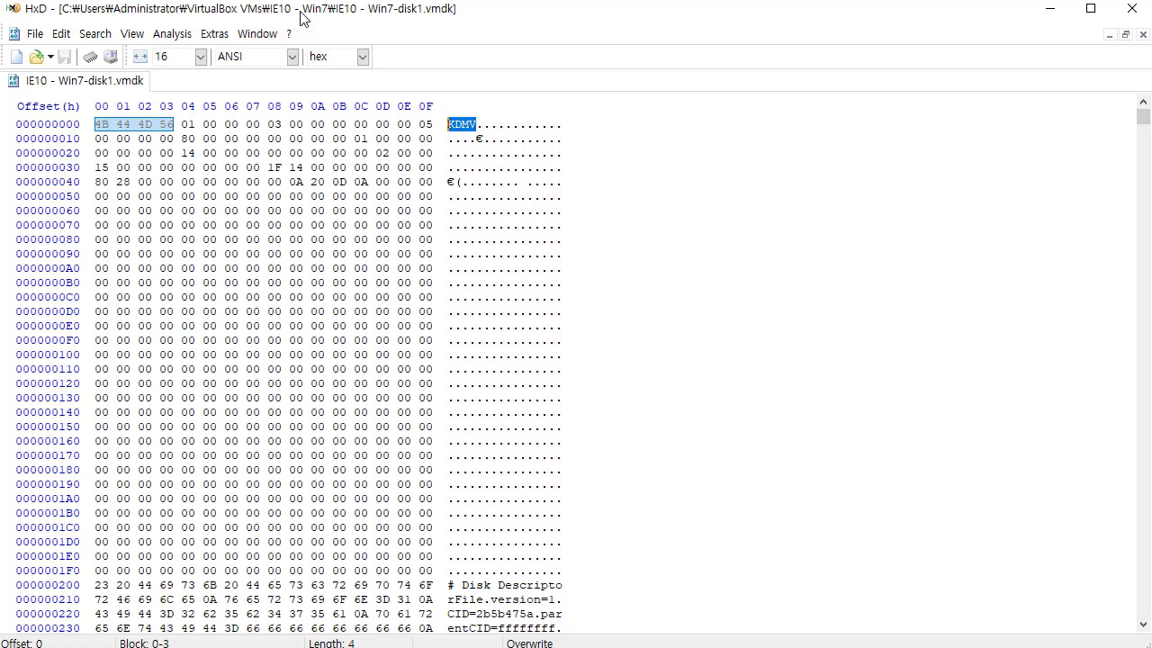
- Highlight the four-byte field 80 28 00 00 at offset 40 of the header and check its byte order
left_click(144, 183)
left_click_drag(98, 183, 173, 185)
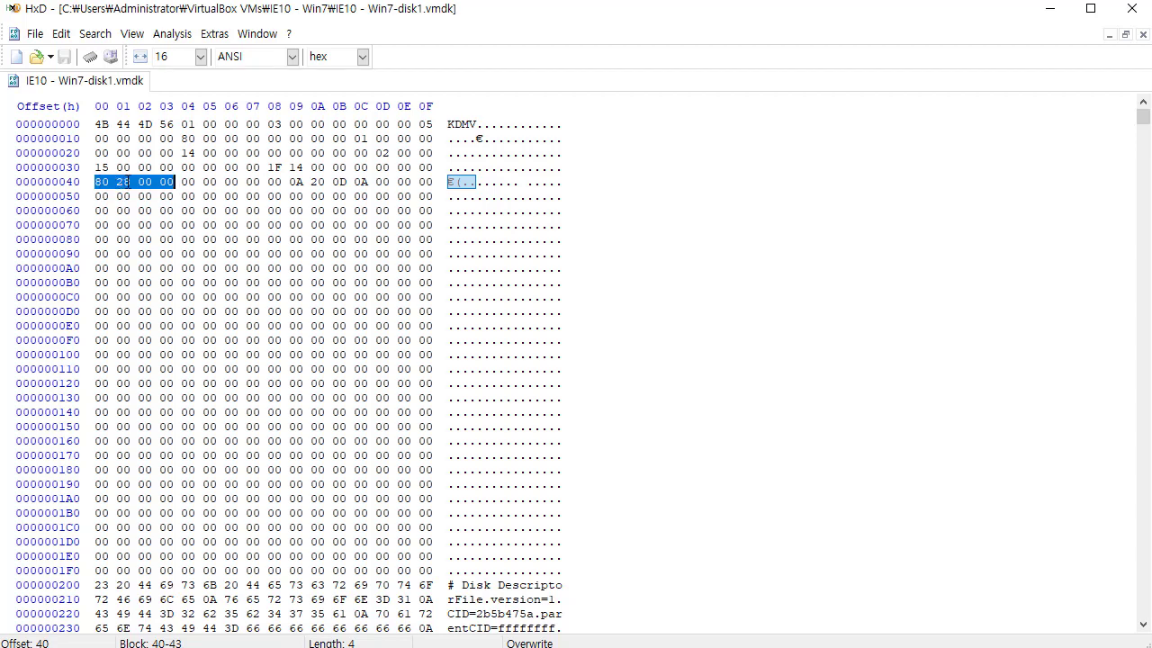
left_click_drag(135, 182, 95, 182)
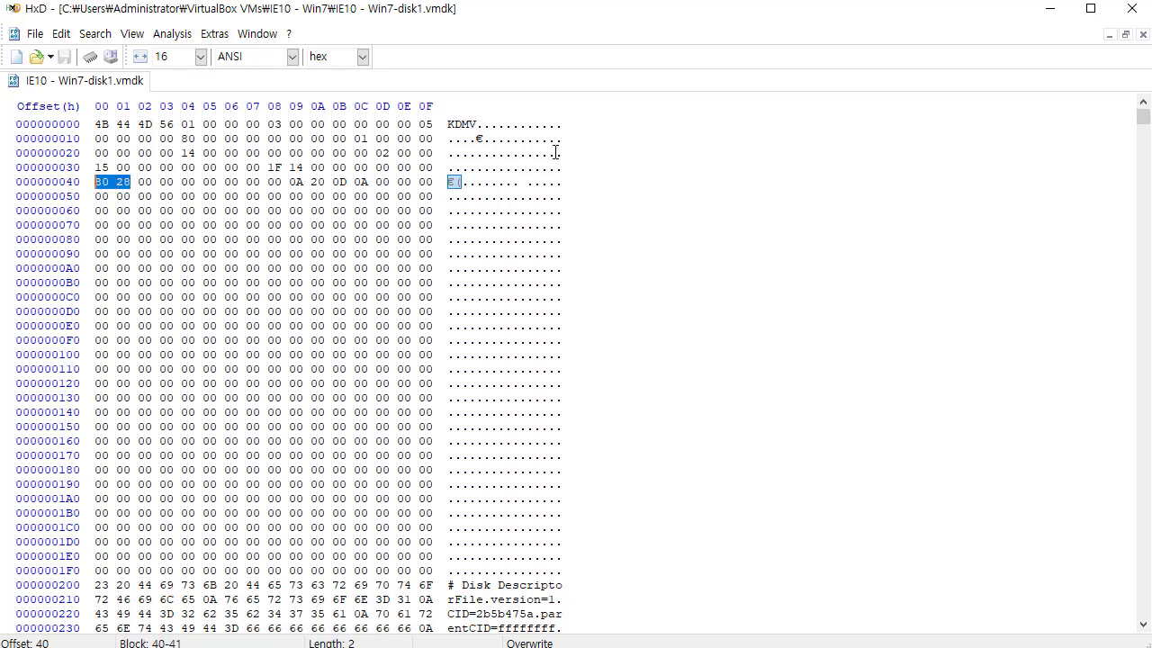
left_click_drag(171, 182, 95, 182)
left_click(171, 184)
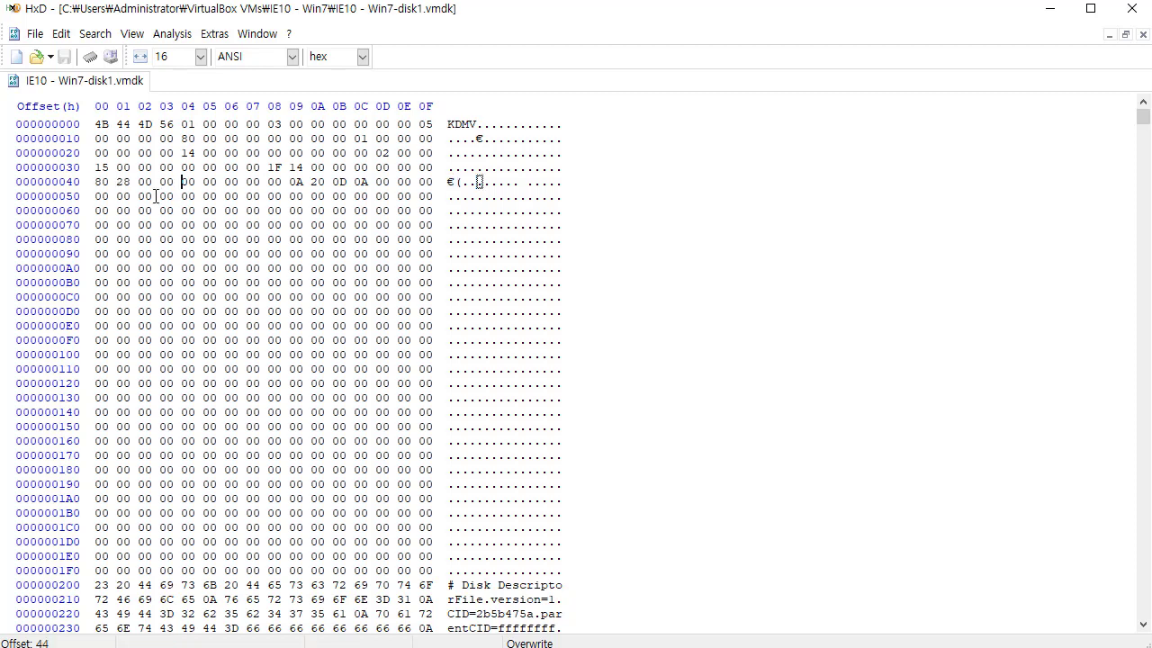
left_click(142, 181)
left_click(103, 182)
- Open the Windows calculator beside the hex data and set its programmer mode to HEX input
key("super")
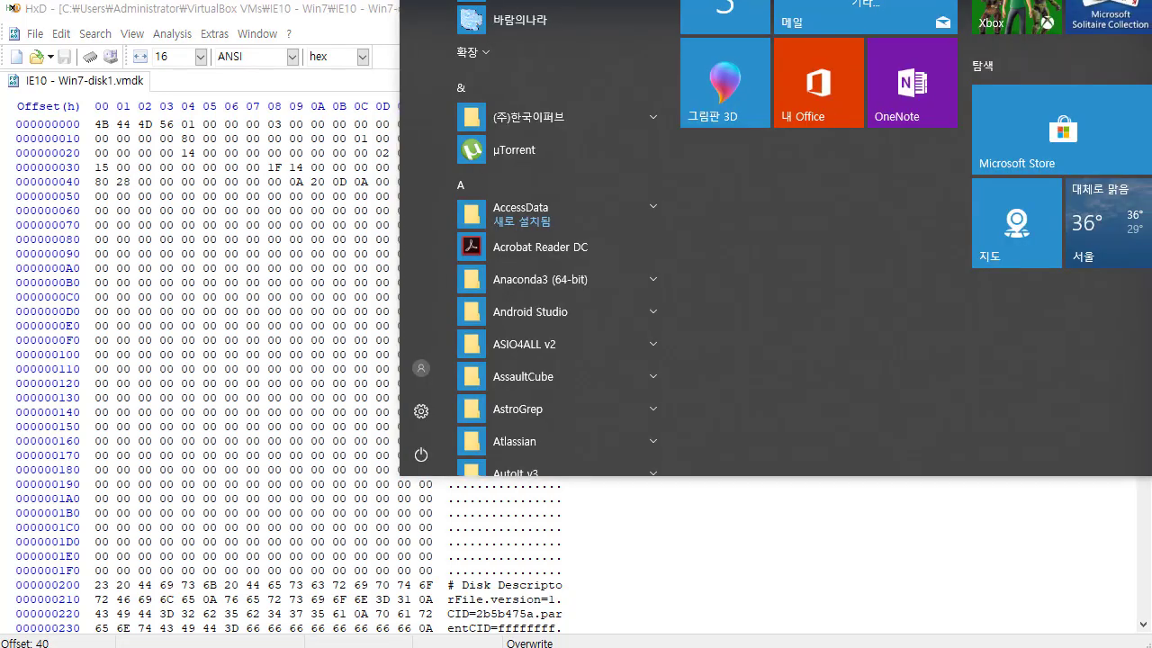
key("super+r")
type("calc")
key("Return")
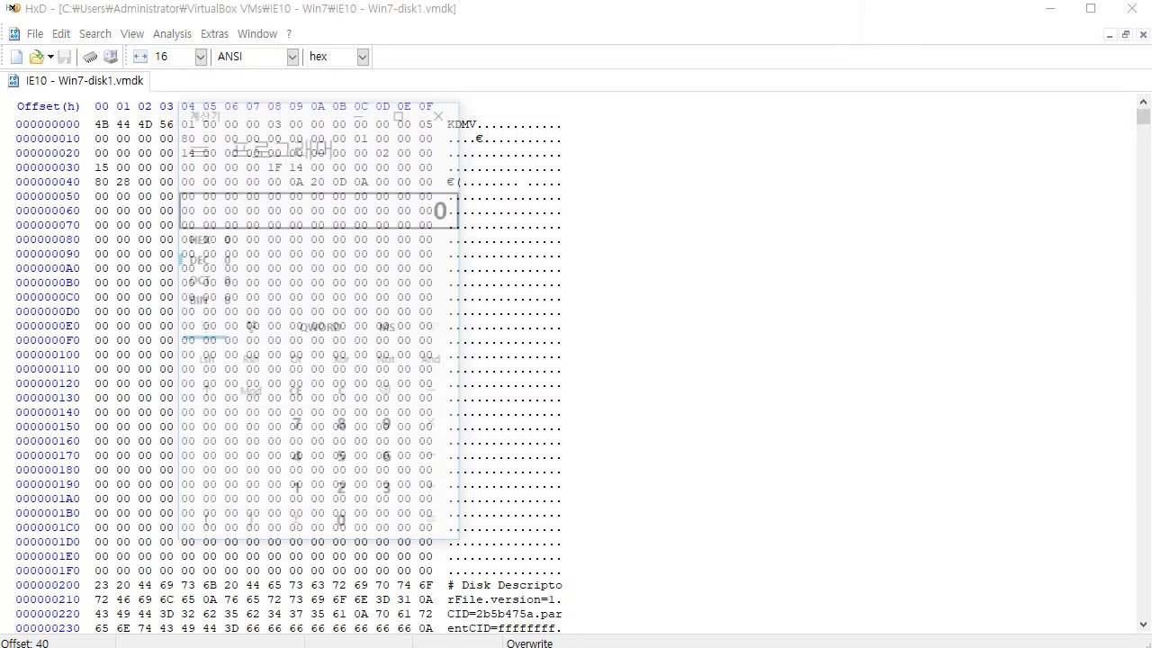
left_click_drag(359, 106, 604, 100)
left_click(502, 225)
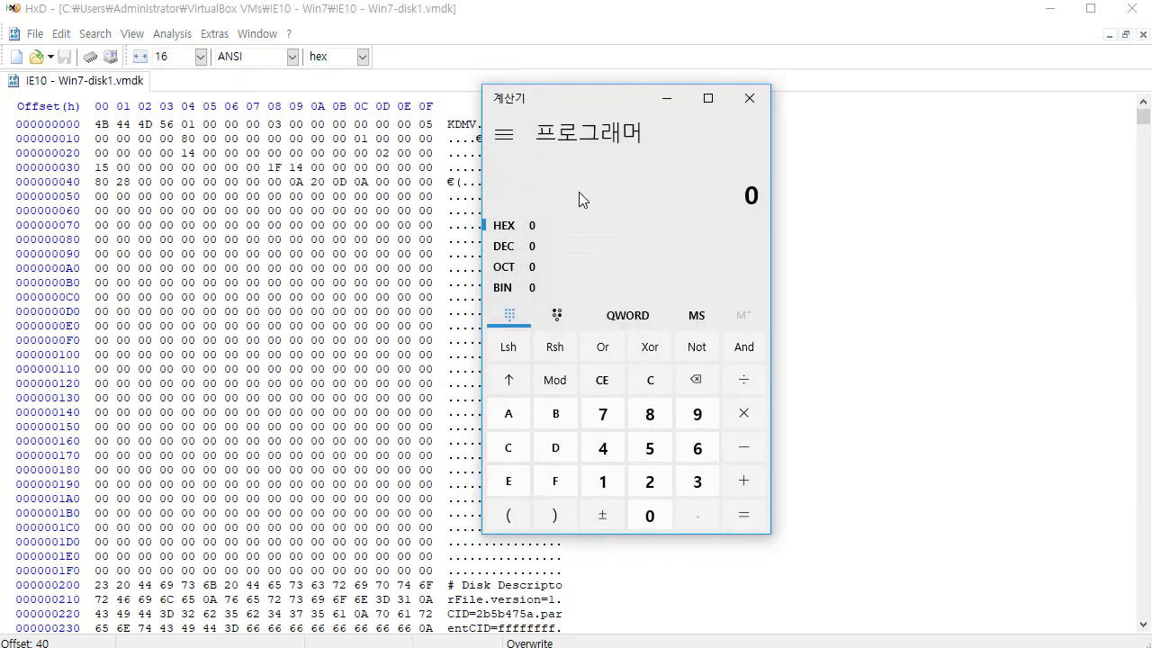
- Enter the hexadecimal multiplication 2880 × 200 in the calculator
type("2880")
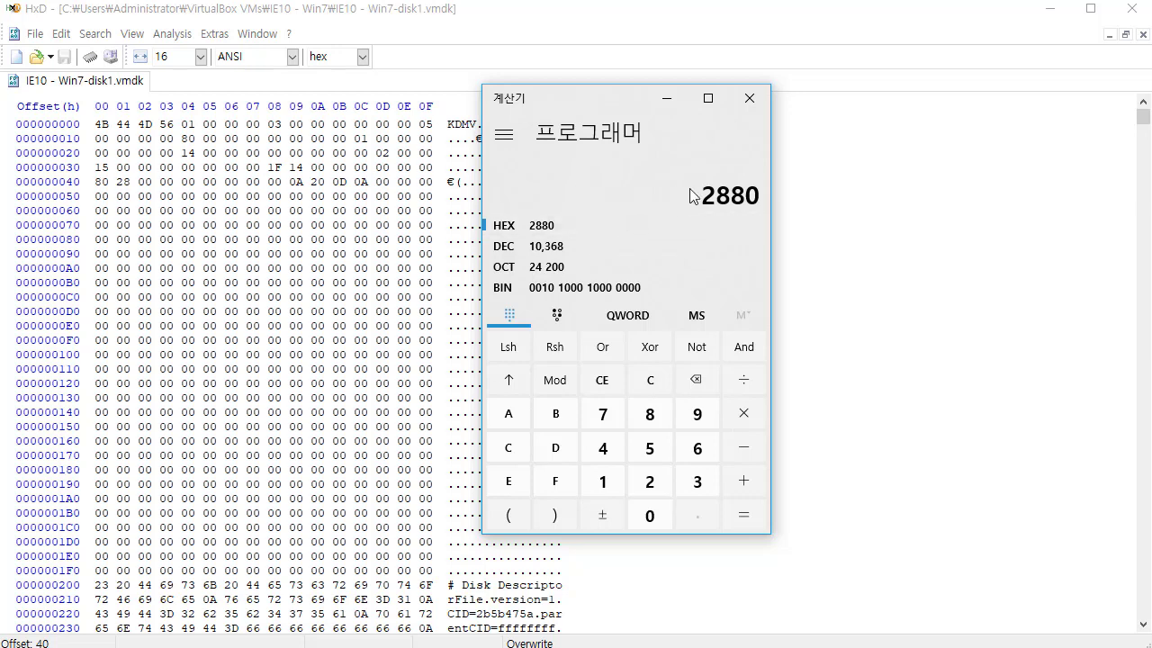
key("ampersand")
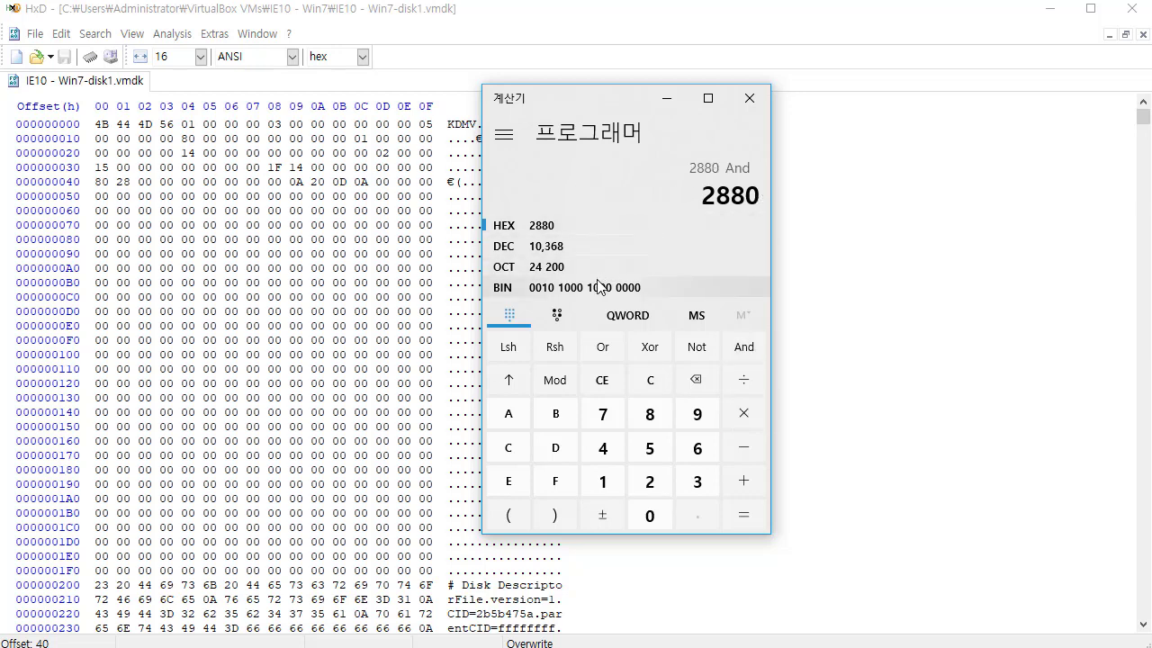
key("asterisk")
type("200")
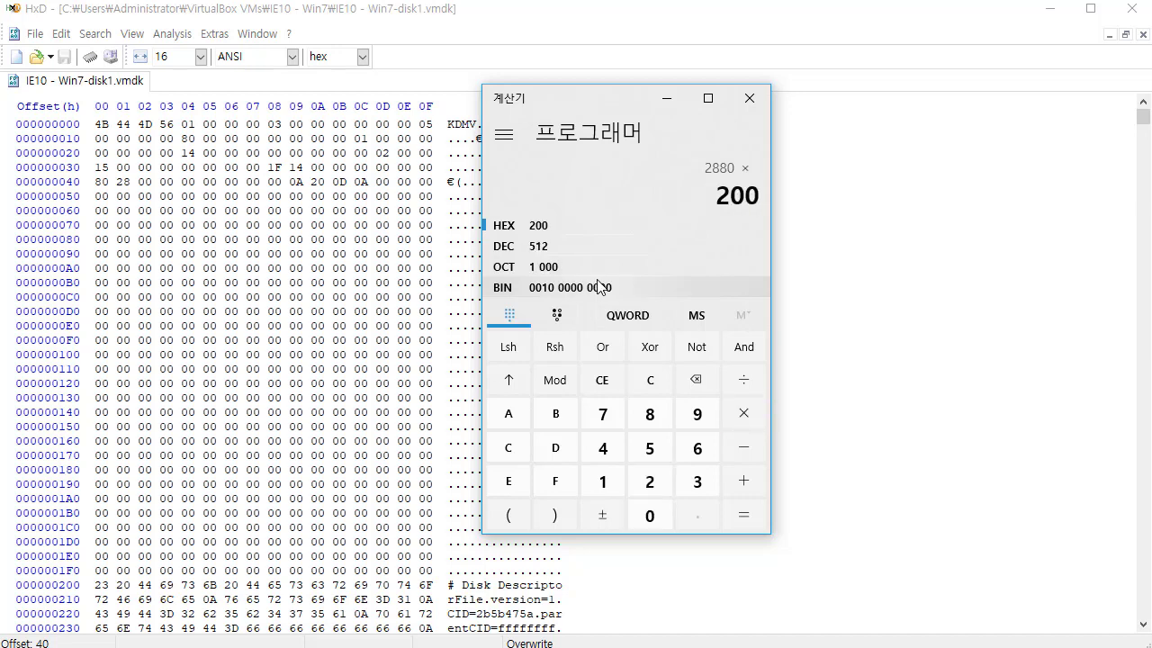